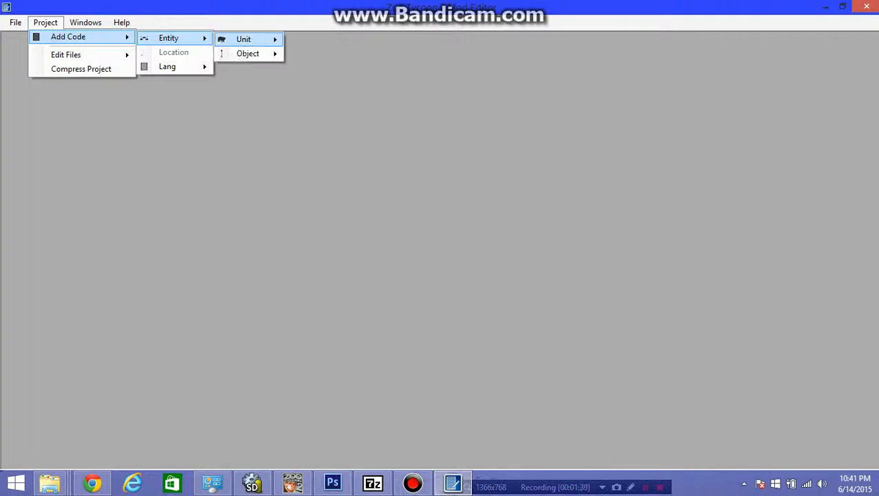
# - Add the fence object codes to the project, exporting them to the L-C - Example folder in ZT2Projects\Packs
pyautogui.moveTo(248, 54)
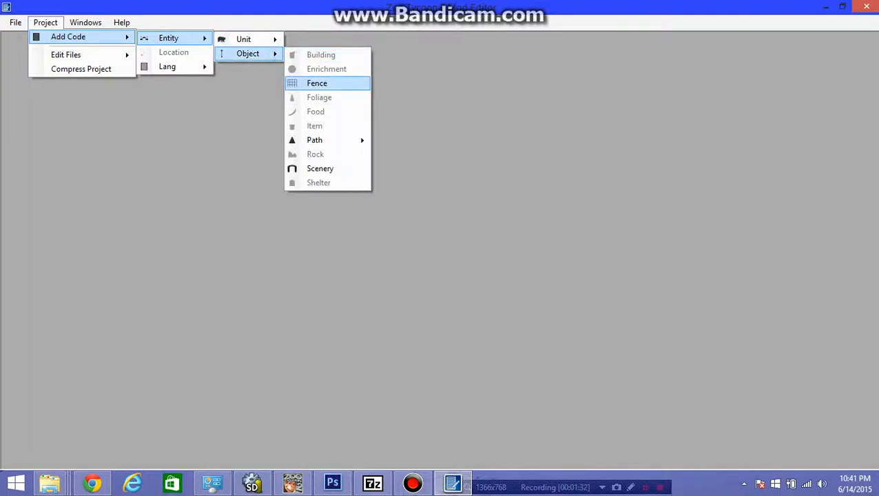
pyautogui.click(316, 82)
pyautogui.click(304, 190)
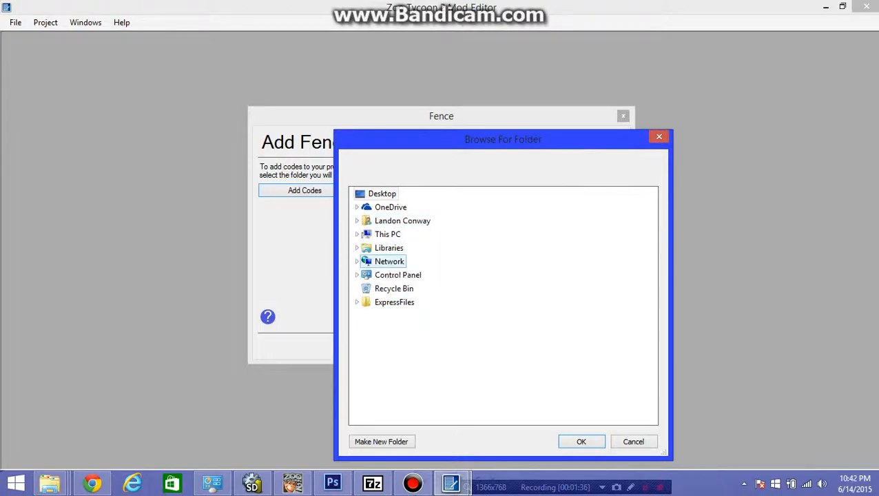
pyautogui.click(388, 248)
pyautogui.click(390, 262)
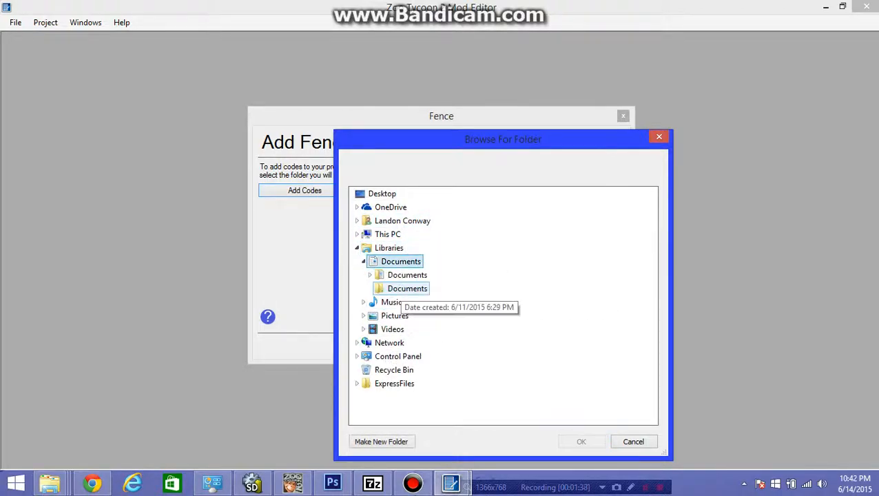
pyautogui.click(407, 275)
pyautogui.scroll(-3, 411, 290)
pyautogui.scroll(-3, 414, 303)
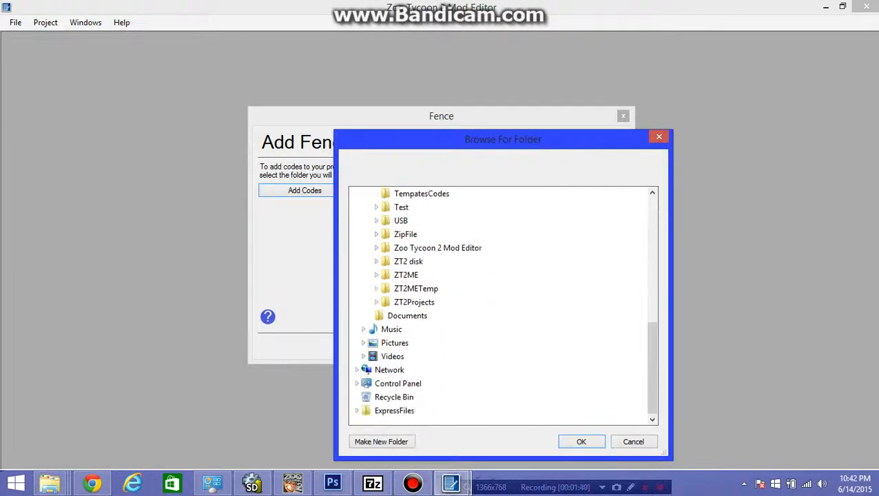
pyautogui.click(413, 302)
pyautogui.click(411, 329)
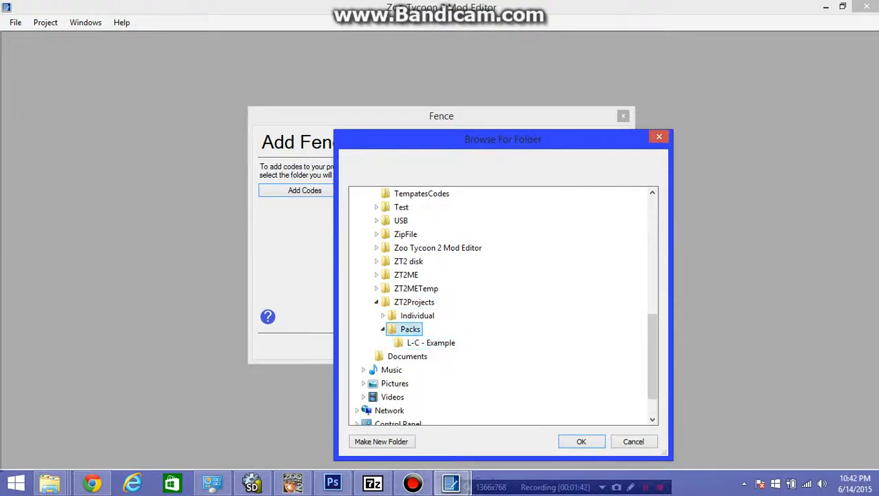
pyautogui.click(429, 342)
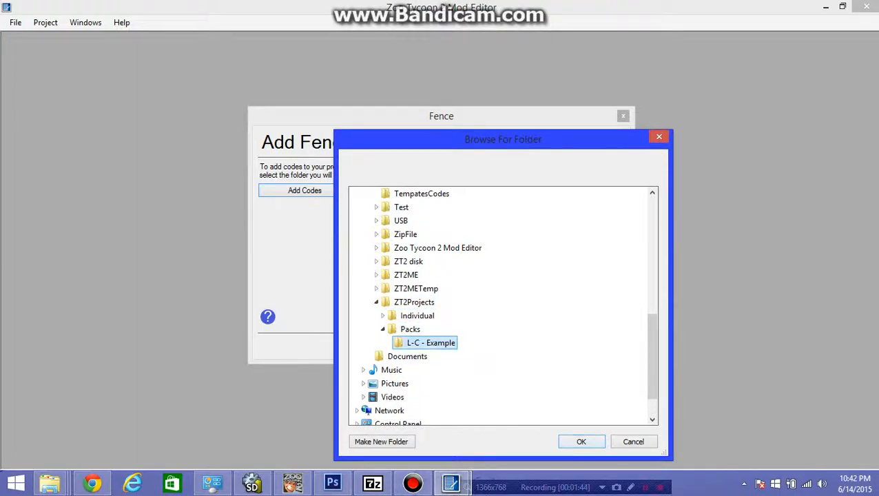
pyautogui.click(581, 441)
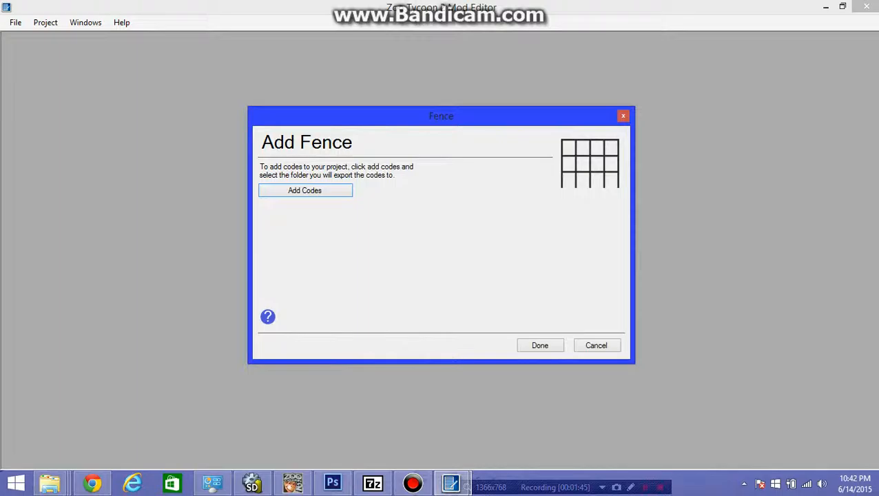
pyautogui.click(540, 345)
# - Add the standard path object codes to the project, exporting them to the same L-C - Example pack folder
pyautogui.click(45, 23)
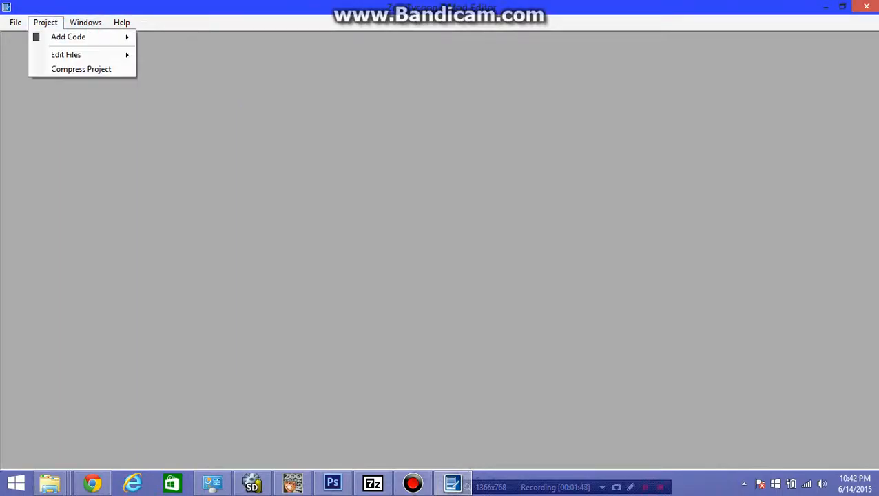
pyautogui.moveTo(68, 37)
pyautogui.moveTo(168, 38)
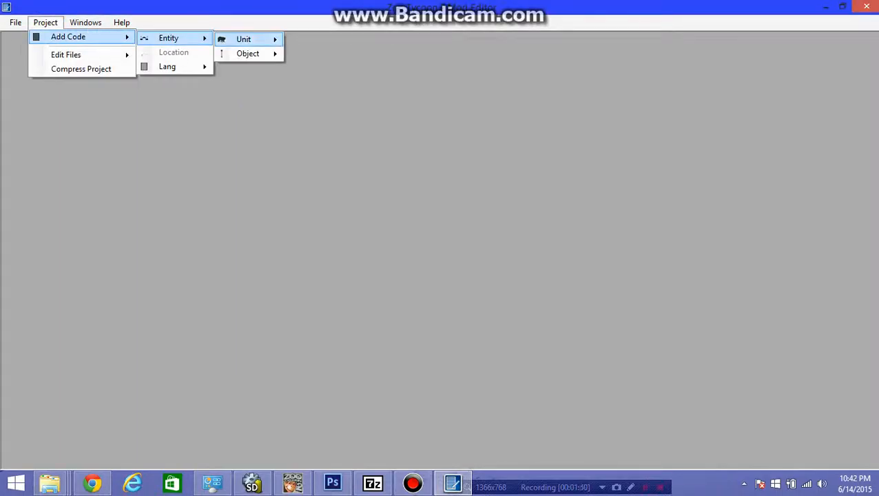
pyautogui.moveTo(248, 54)
pyautogui.moveTo(314, 141)
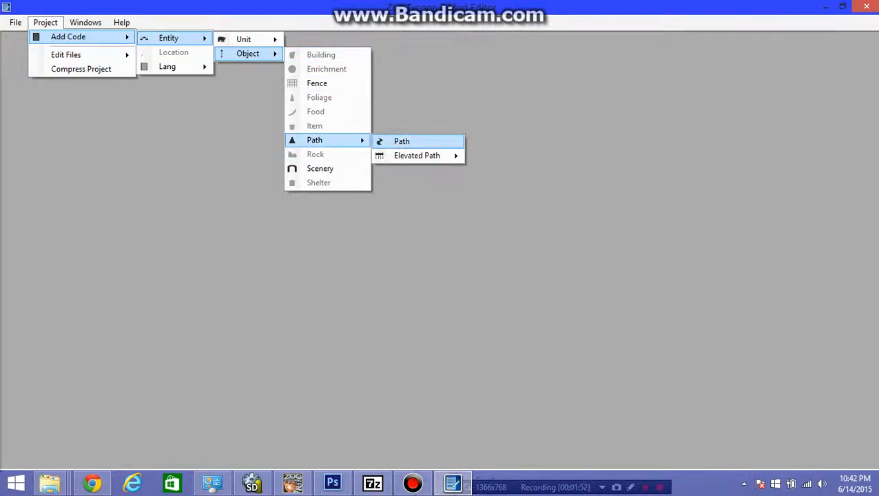
pyautogui.click(402, 140)
pyautogui.click(304, 190)
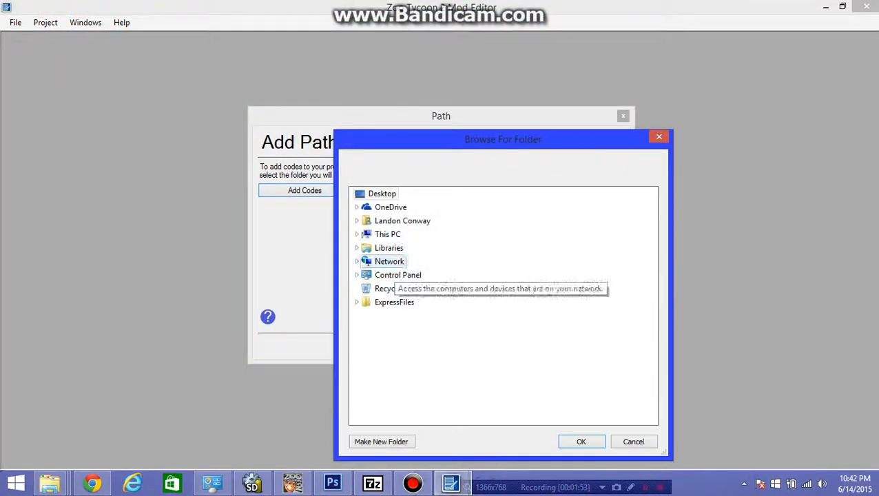
pyautogui.click(388, 248)
pyautogui.click(400, 261)
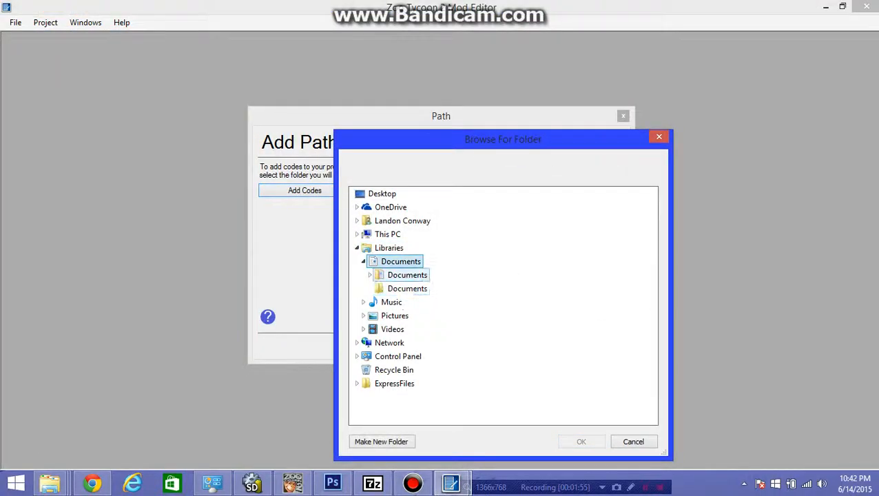
pyautogui.click(407, 275)
pyautogui.scroll(-4, 424, 377)
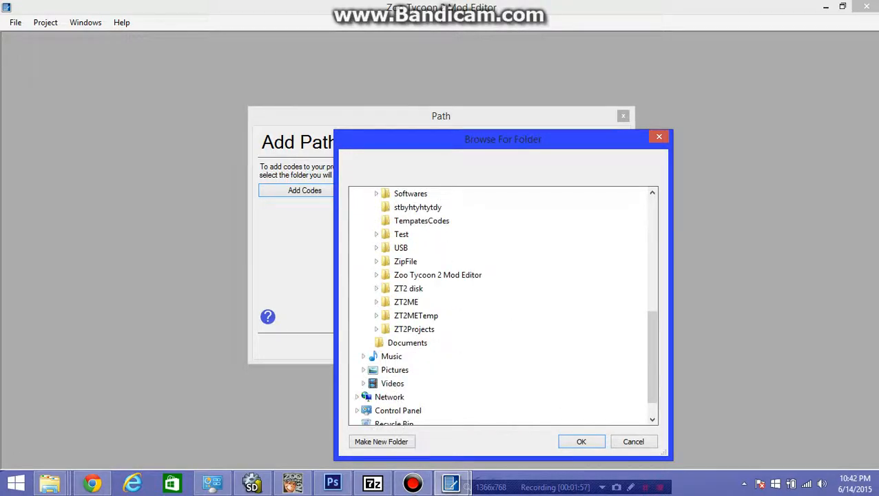
pyautogui.click(414, 329)
pyautogui.click(417, 342)
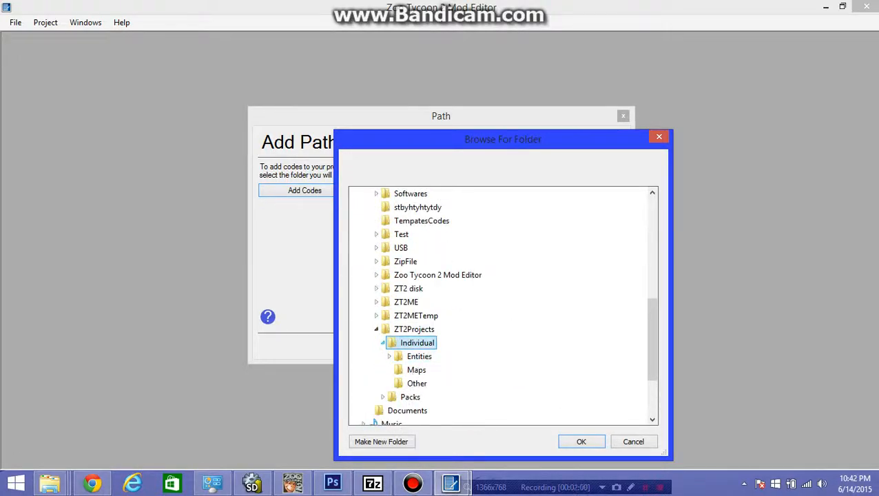
pyautogui.click(382, 342)
pyautogui.click(409, 356)
pyautogui.click(430, 370)
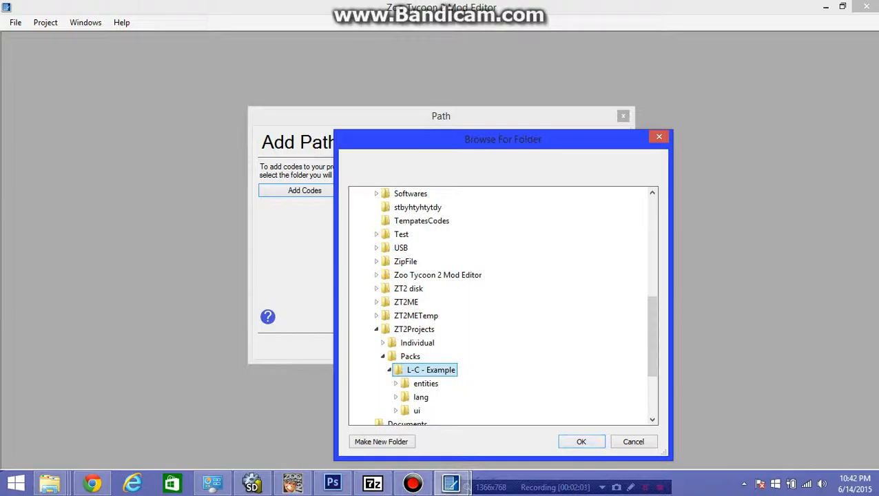
pyautogui.press('Return')
pyautogui.click(539, 345)
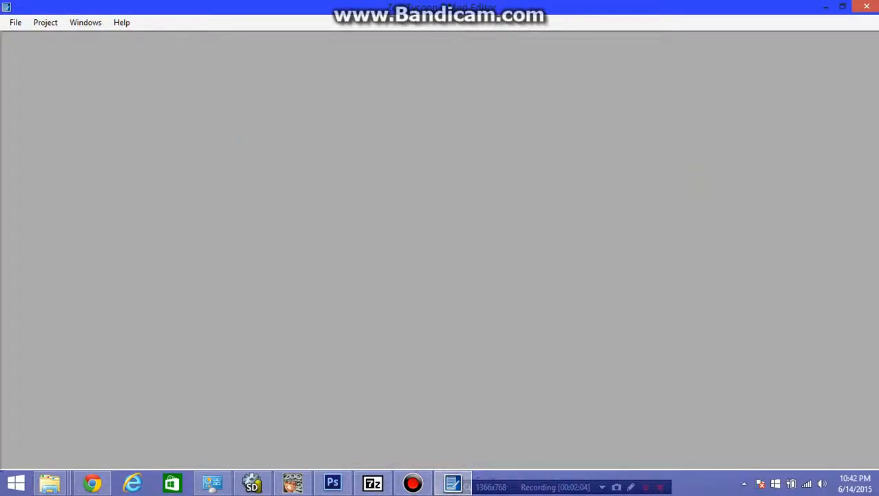
# - Open the File Renamer with the Rename Folders option selected
pyautogui.click(45, 22)
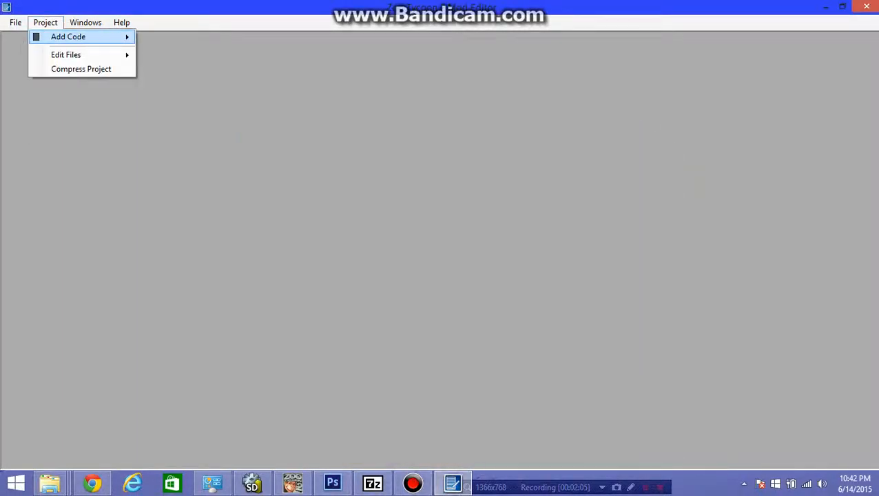
pyautogui.moveTo(68, 37)
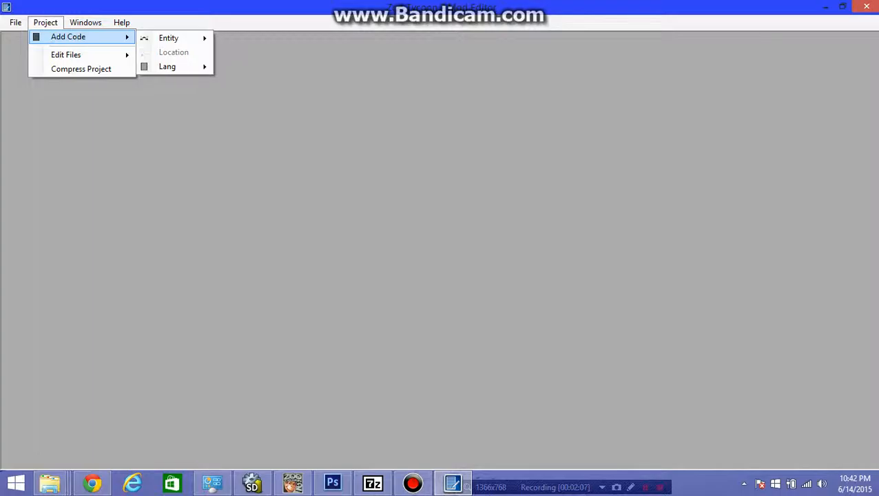
pyautogui.moveTo(65, 55)
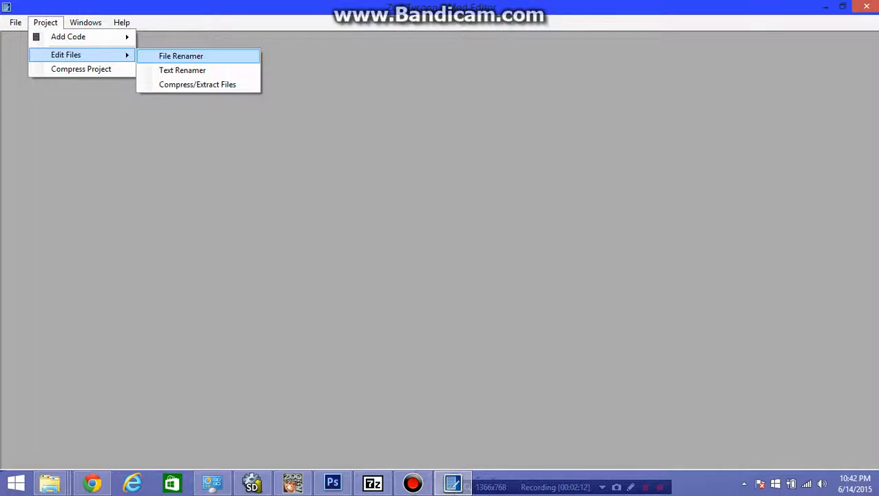
pyautogui.click(180, 56)
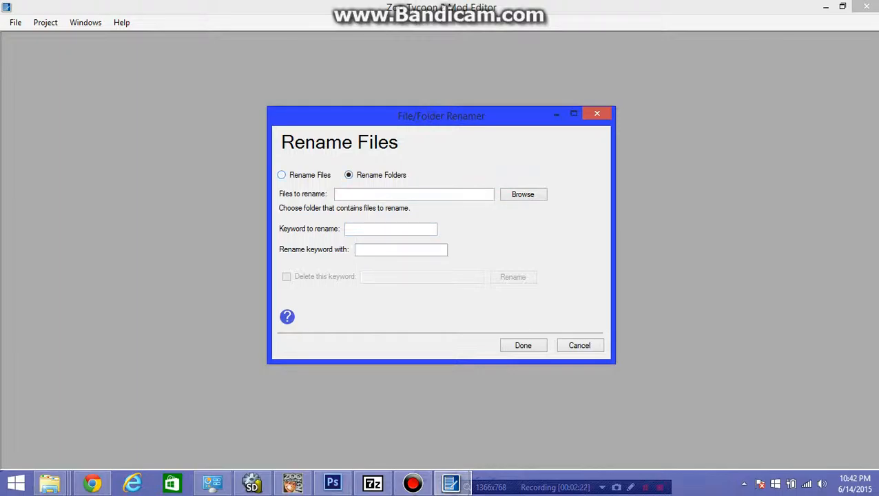
# - Choose the fences folder in L-C - Example\entities\objects as the location of the folders to rename
pyautogui.click(522, 194)
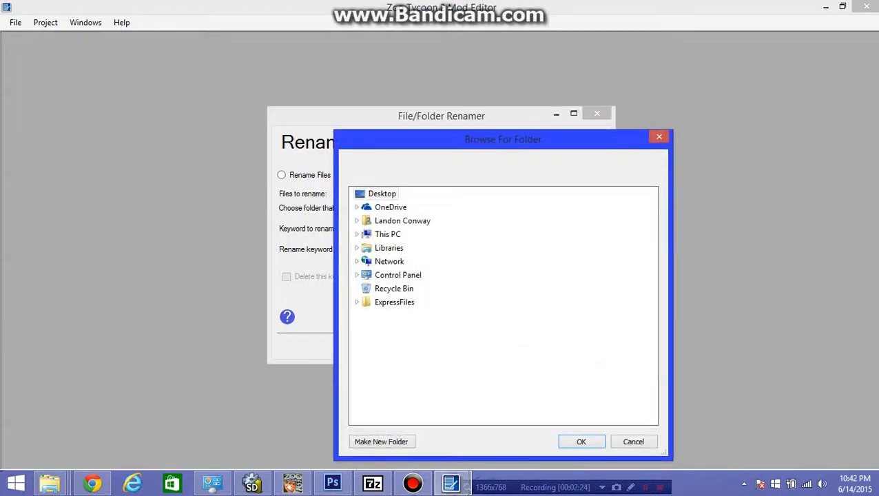
pyautogui.moveTo(482, 139); pyautogui.dragTo(419, 88)
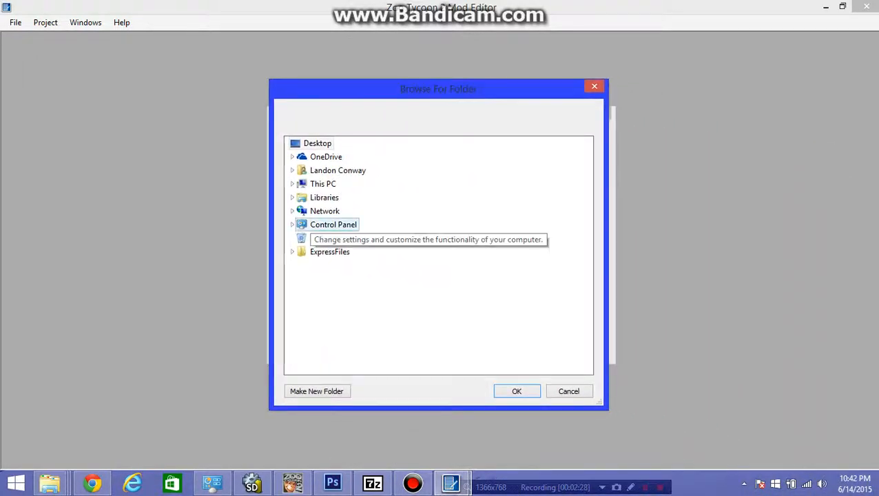
pyautogui.click(321, 198)
pyautogui.click(328, 211)
pyautogui.click(336, 237)
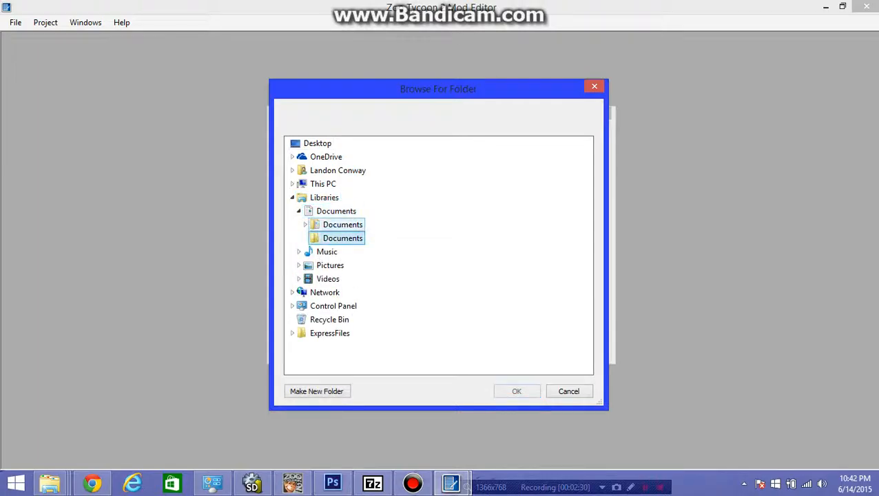
pyautogui.click(342, 224)
pyautogui.scroll(-6, 348, 230)
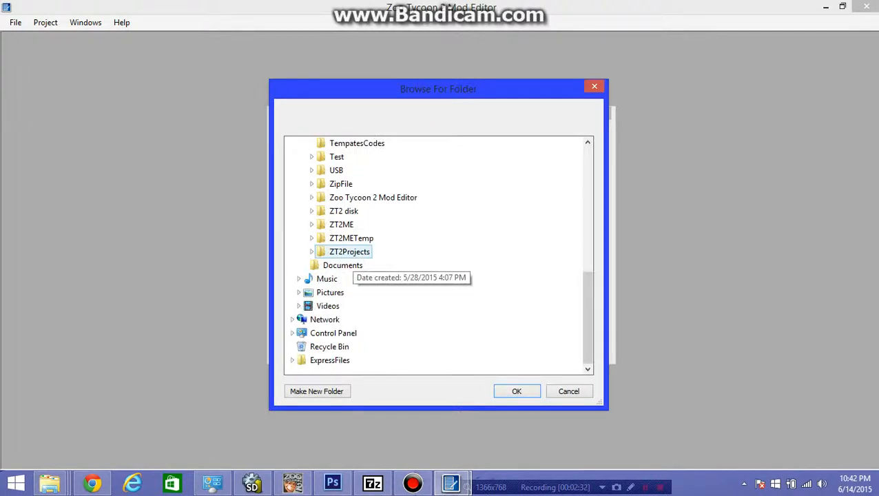
pyautogui.doubleClick(349, 252)
pyautogui.doubleClick(345, 279)
pyautogui.doubleClick(366, 292)
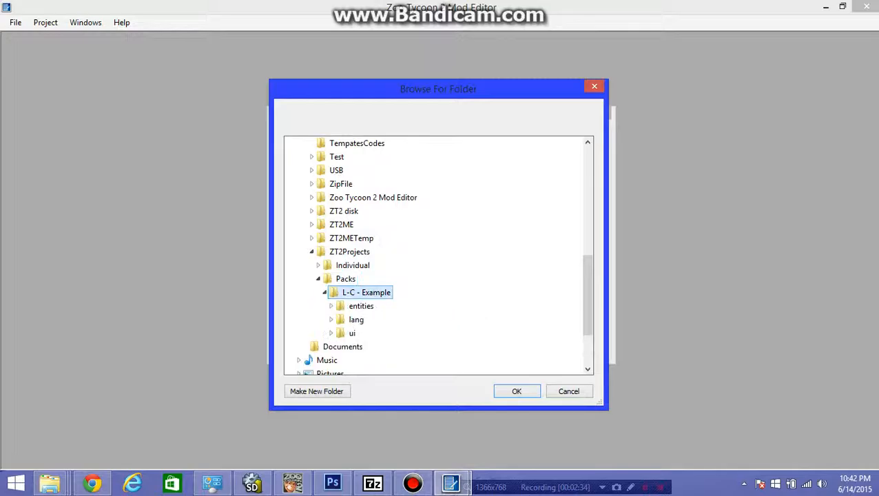
pyautogui.click(362, 305)
pyautogui.scroll(-3, 372, 342)
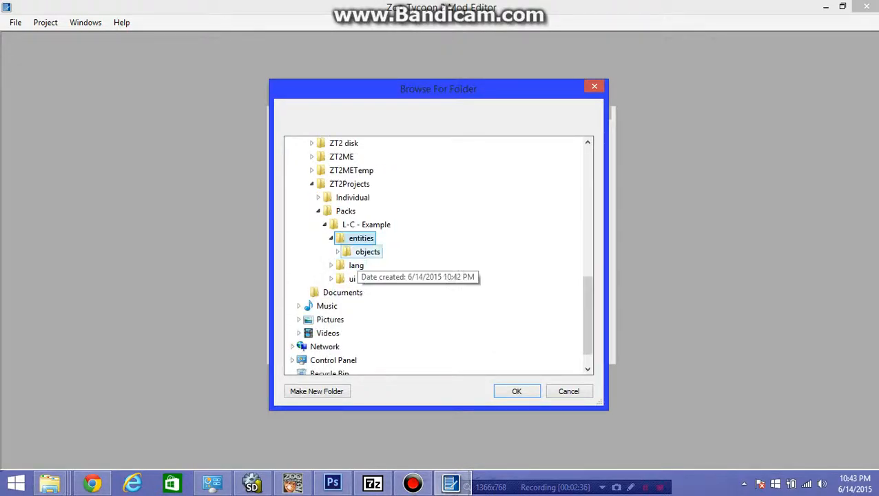
pyautogui.doubleClick(367, 251)
pyautogui.doubleClick(372, 266)
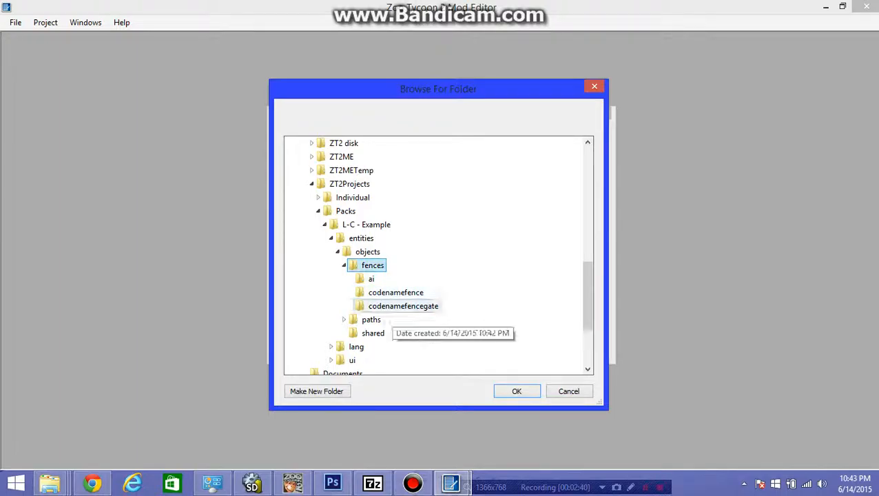
pyautogui.click(516, 391)
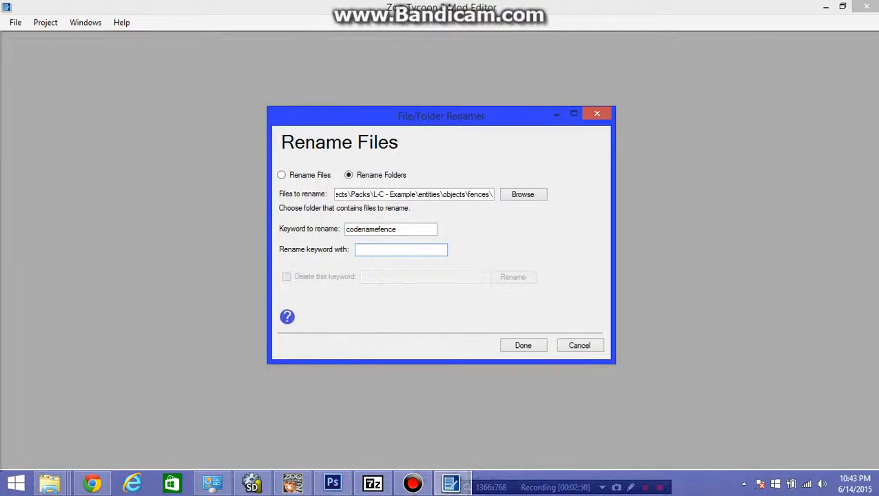
# - Rename the fence folders by replacing the keyword codenamefence with woodaviary
pyautogui.write('woodaviary')
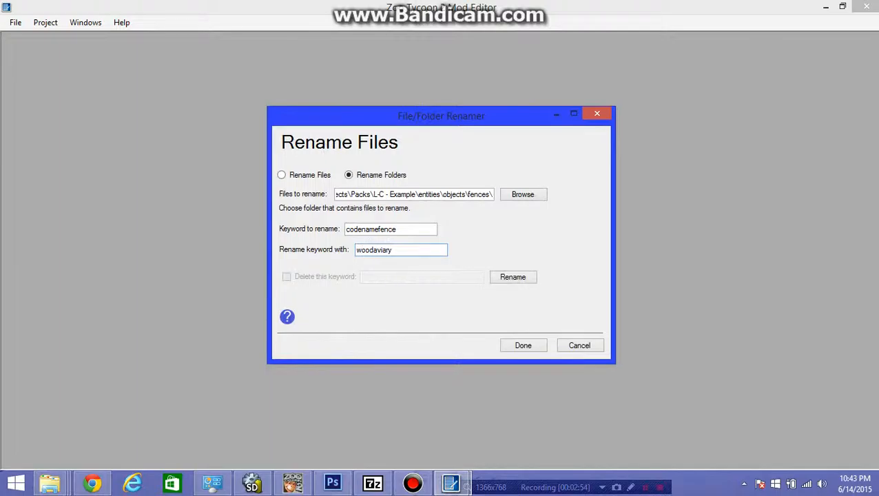
pyautogui.click(513, 277)
# - Switch the rename location to the paths folder in L-C - Example\entities\objects
pyautogui.click(522, 194)
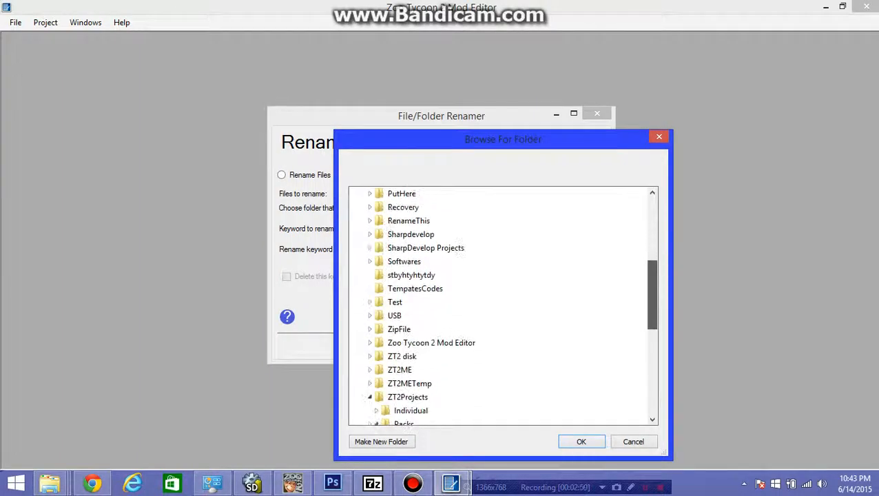
pyautogui.click(430, 329)
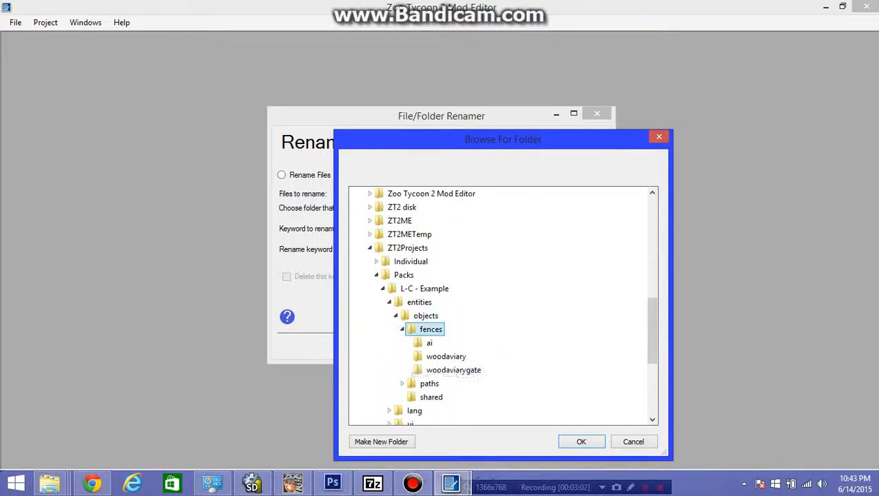
pyautogui.click(402, 329)
pyautogui.click(403, 342)
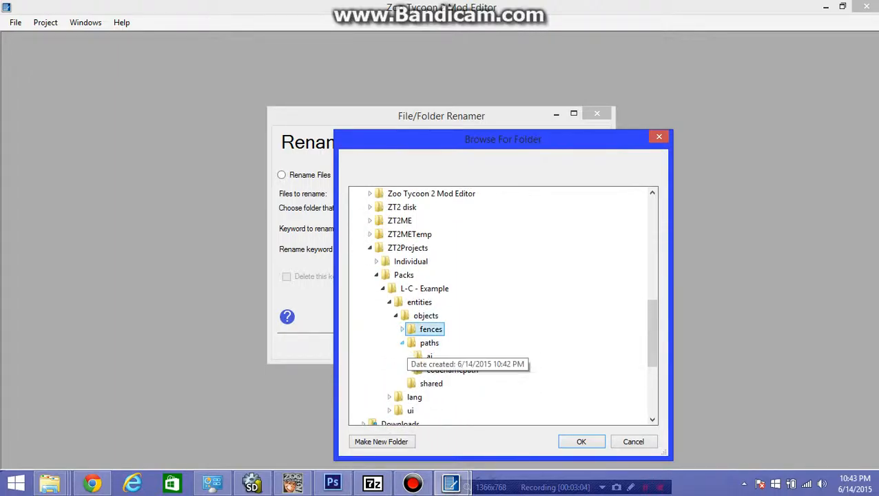
pyautogui.click(429, 343)
pyautogui.click(581, 441)
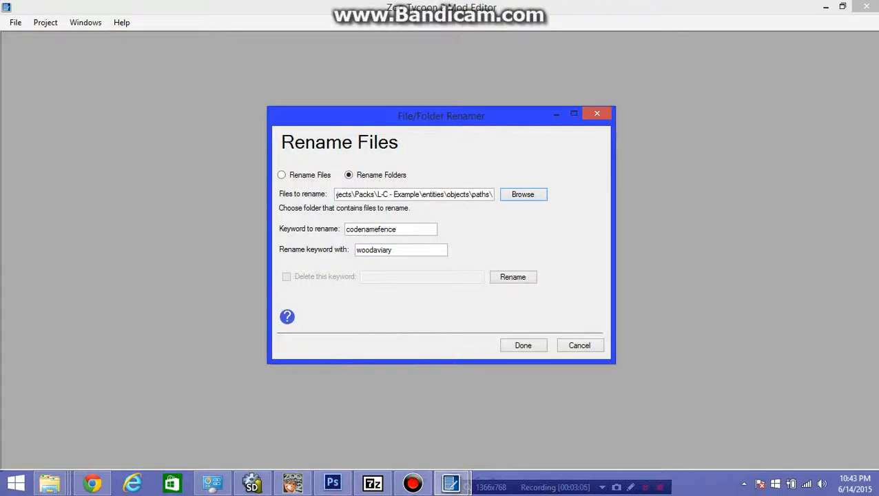
# - Rename the path folders by replacing the keyword codenamepath with woodpath
pyautogui.press('Tab')
pyautogui.press('End')
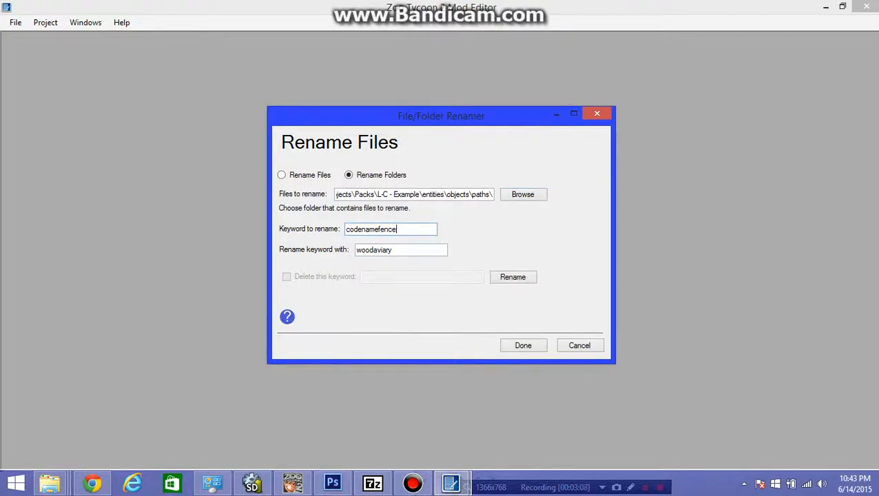
pyautogui.hotkey('shift', 'Left')
pyautogui.hotkey('shift', 'Left')
pyautogui.hotkey('shift', 'Left')
pyautogui.hotkey('shift', 'Left')
pyautogui.hotkey('shift', 'Left')
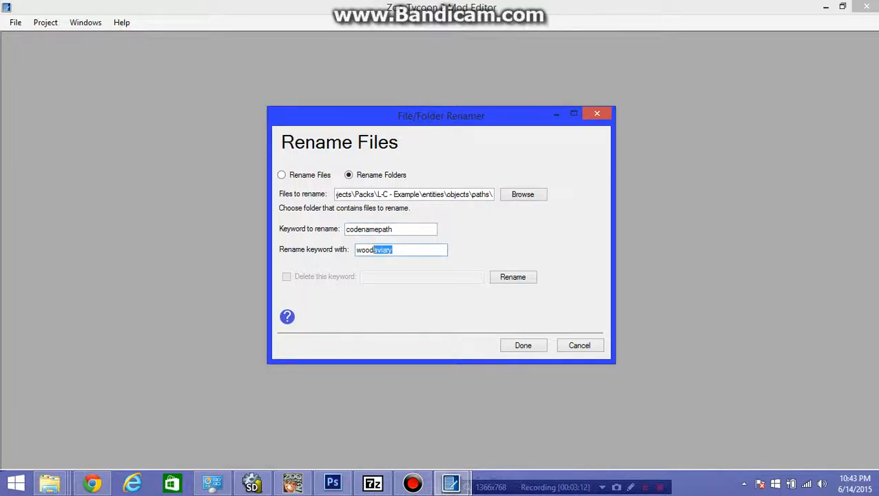
pyautogui.write('path')
# - Check the renamed subfolders of fences and paths in the folder browser, leaving the chosen location as it is
pyautogui.click(524, 194)
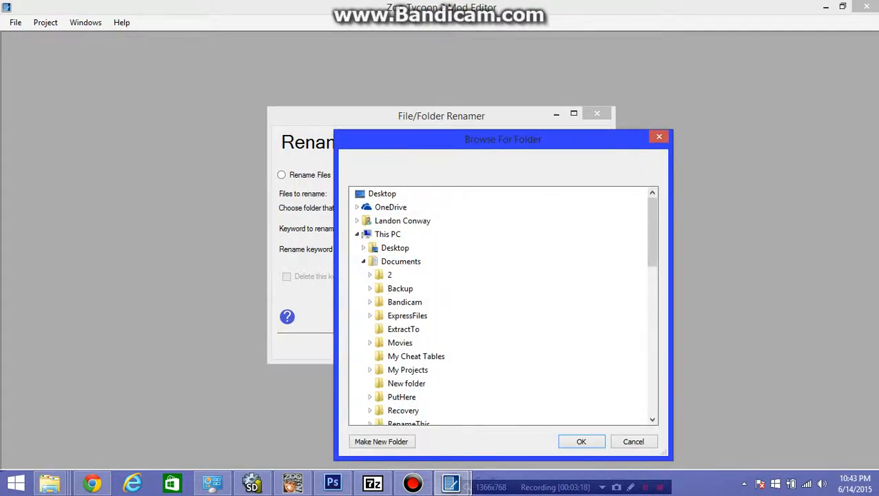
pyautogui.moveTo(652, 234); pyautogui.dragTo(652, 310)
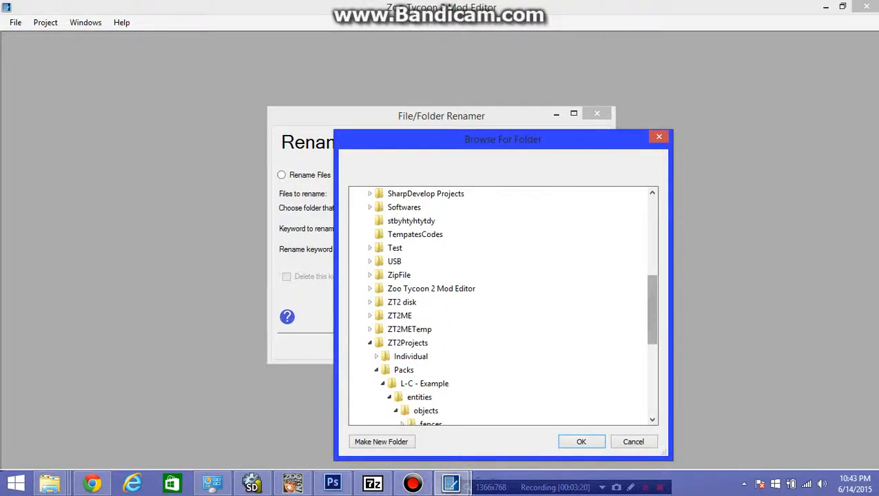
pyautogui.click(399, 315)
pyautogui.moveTo(652, 275); pyautogui.dragTo(652, 354)
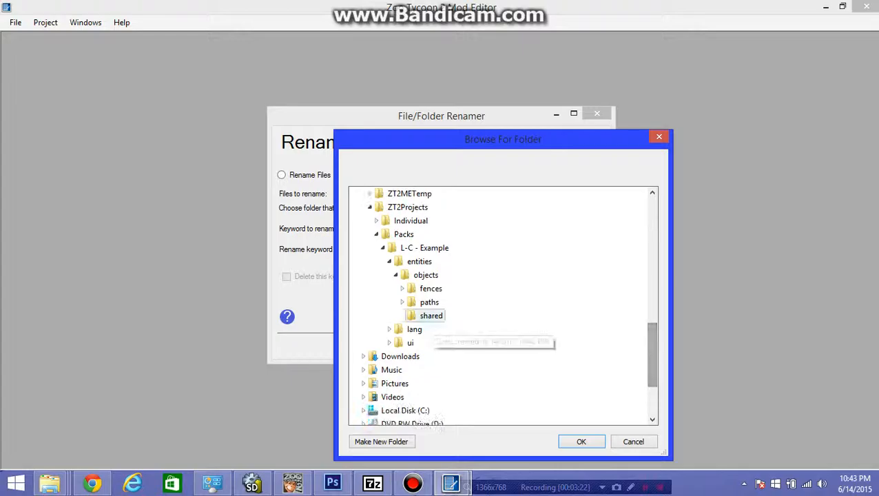
pyautogui.click(402, 303)
pyautogui.click(402, 288)
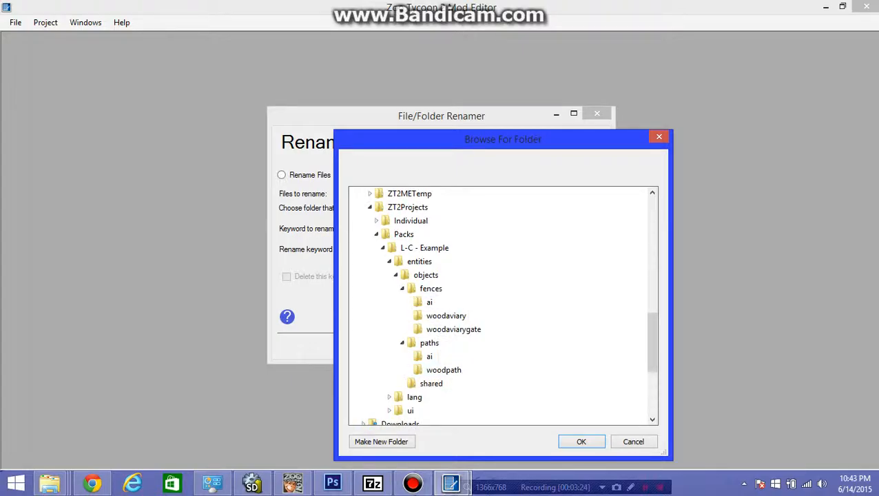
pyautogui.click(632, 441)
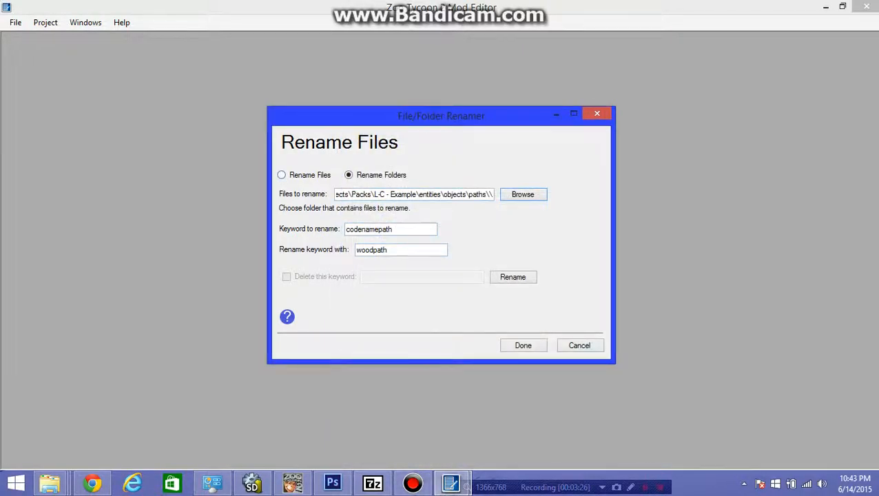
# - Switch the renamer to Rename Files and browse to the ZT2Projects folder in the Documents library
pyautogui.click(283, 174)
pyautogui.click(523, 194)
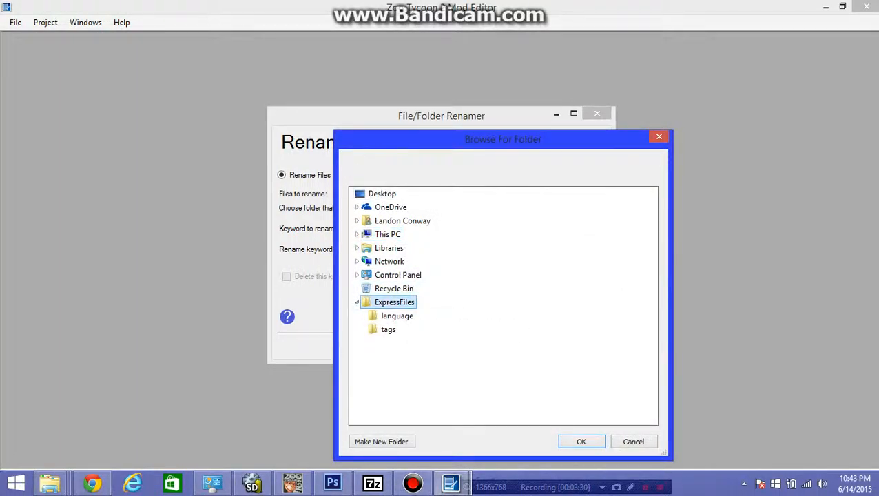
pyautogui.click(356, 302)
pyautogui.click(389, 249)
pyautogui.doubleClick(400, 262)
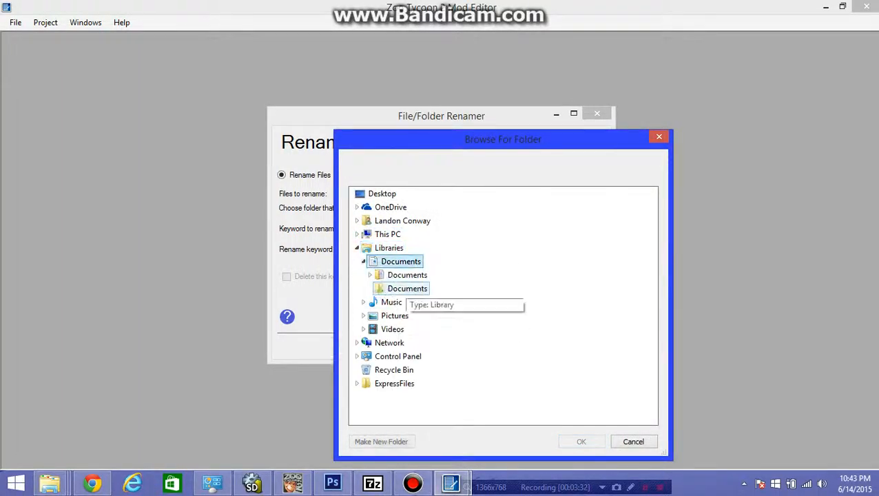
pyautogui.doubleClick(407, 275)
pyautogui.scroll(-4, 413, 296)
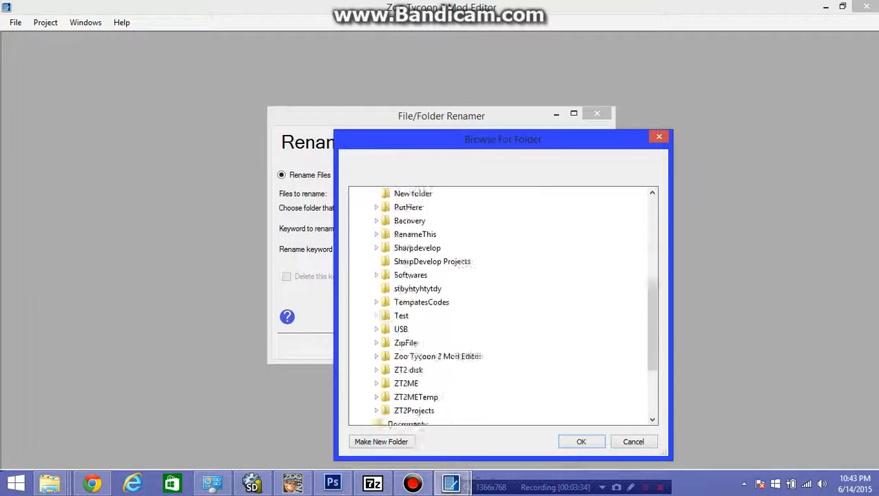
pyautogui.doubleClick(414, 370)
pyautogui.scroll(-1, 414, 370)
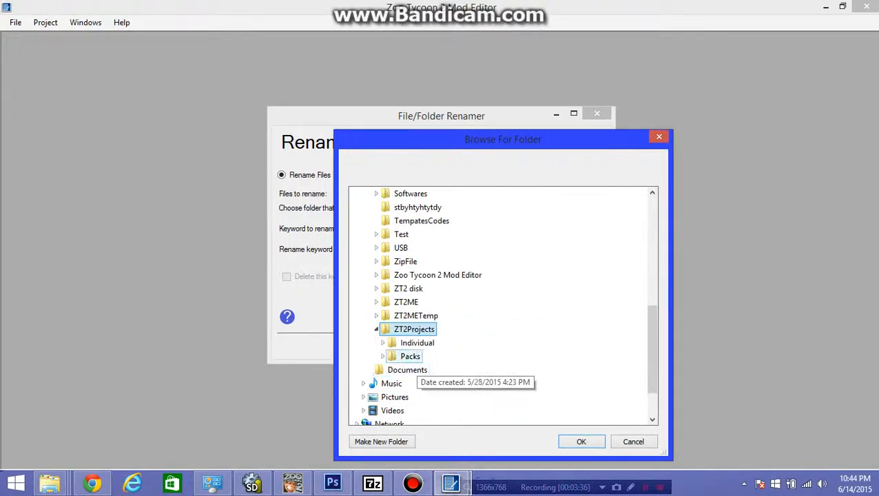
# - Choose Packs\L-C - Example\entities\objects\fences\ai as the location of the files to rename
pyautogui.doubleClick(410, 356)
pyautogui.doubleClick(428, 371)
pyautogui.scroll(-2, 423, 382)
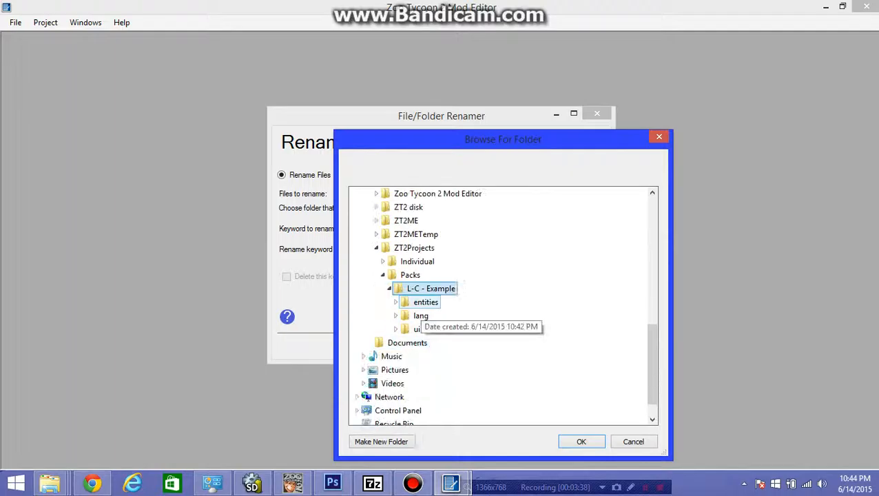
pyautogui.doubleClick(423, 302)
pyautogui.scroll(-3, 422, 306)
pyautogui.doubleClick(432, 302)
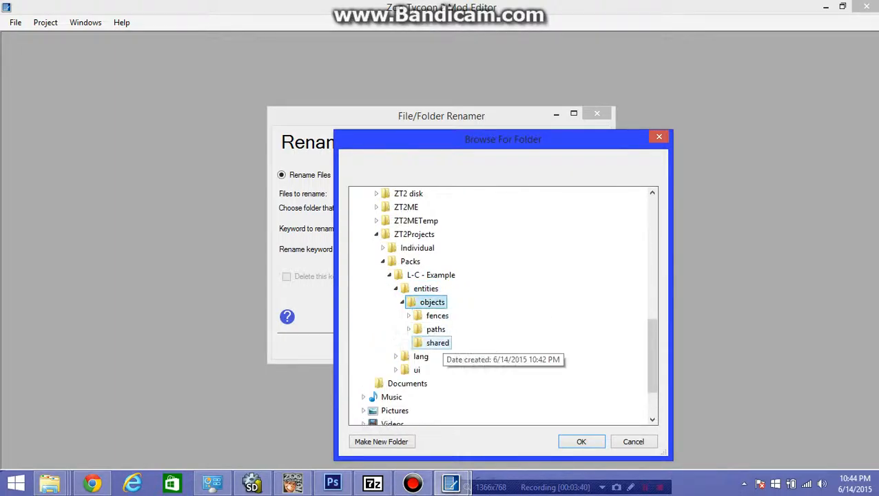
pyautogui.doubleClick(436, 315)
pyautogui.scroll(-1, 437, 316)
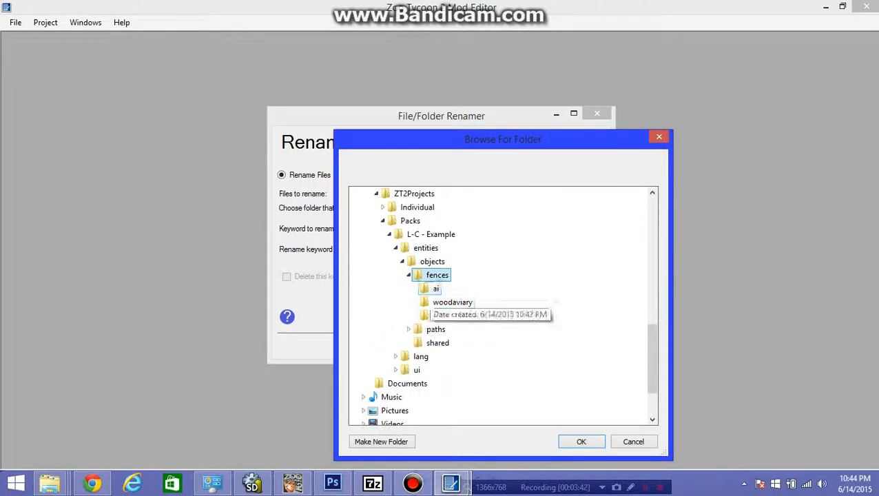
pyautogui.click(435, 288)
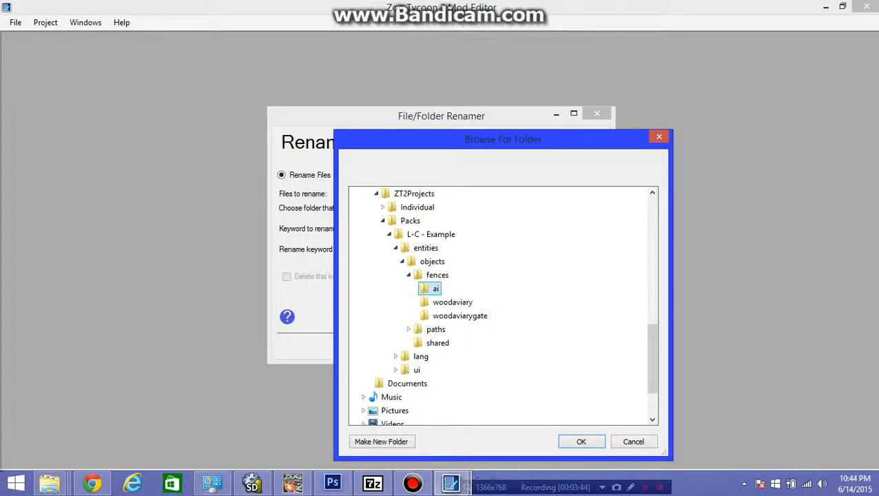
pyautogui.click(580, 442)
# - Switch to File Explorer and examine the file names in the L-C - Example\entities\objects\fences\ai folder
pyautogui.moveTo(50, 483)
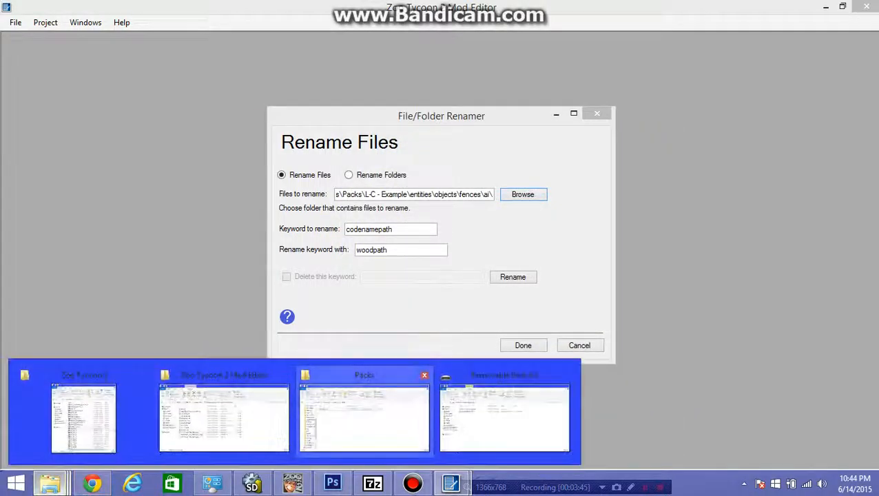
pyautogui.click(363, 416)
pyautogui.doubleClick(152, 187)
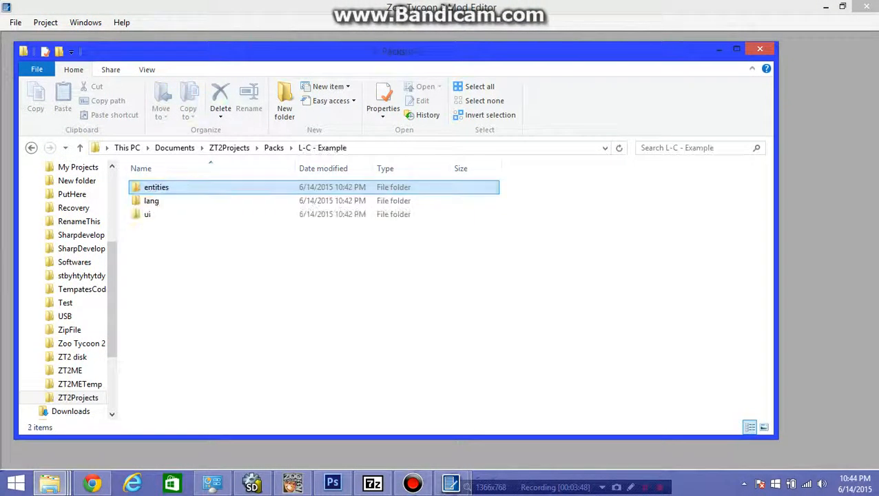
pyautogui.press('Return')
pyautogui.press('Return')
pyautogui.press('Return')
pyautogui.press('Return')
pyautogui.press('Down')
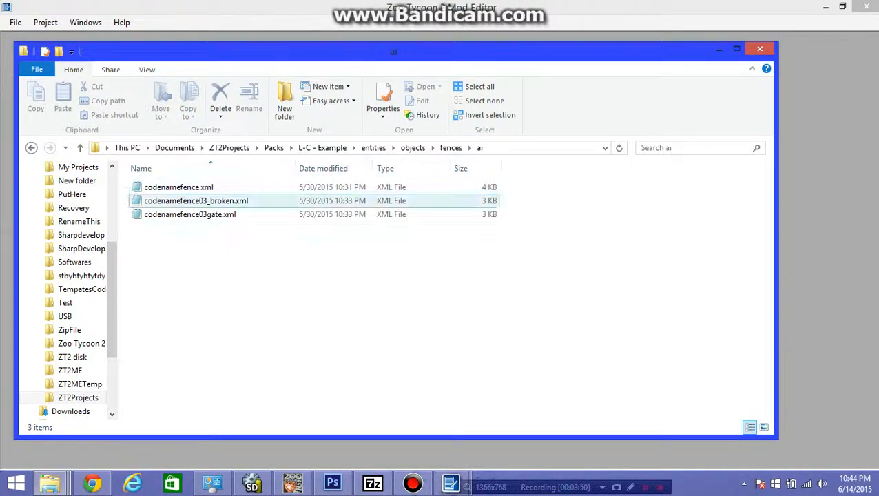
pyautogui.moveTo(142, 179)
pyautogui.mouseDown()
pyautogui.moveTo(328, 284)
pyautogui.moveTo(158, 180)
pyautogui.mouseUp()
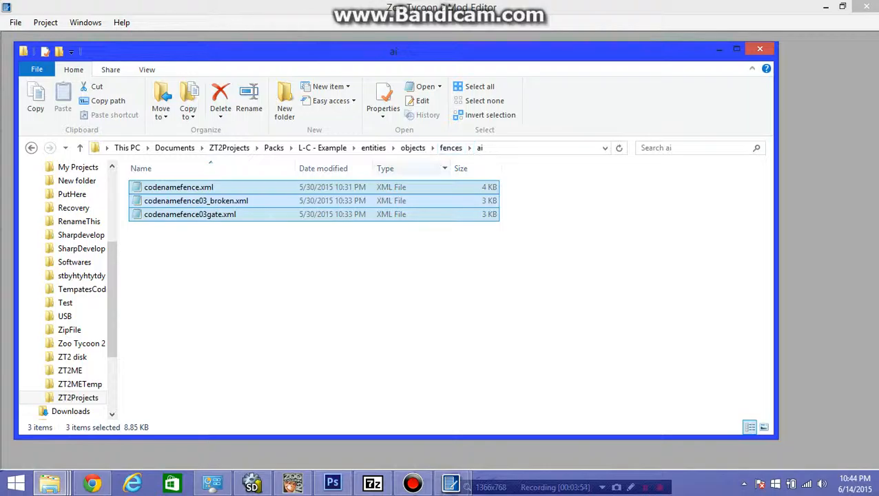
# - Examine the file names in the woodaviary and woodaviarygate folders, and return to the renamer
pyautogui.click(450, 148)
pyautogui.doubleClick(166, 201)
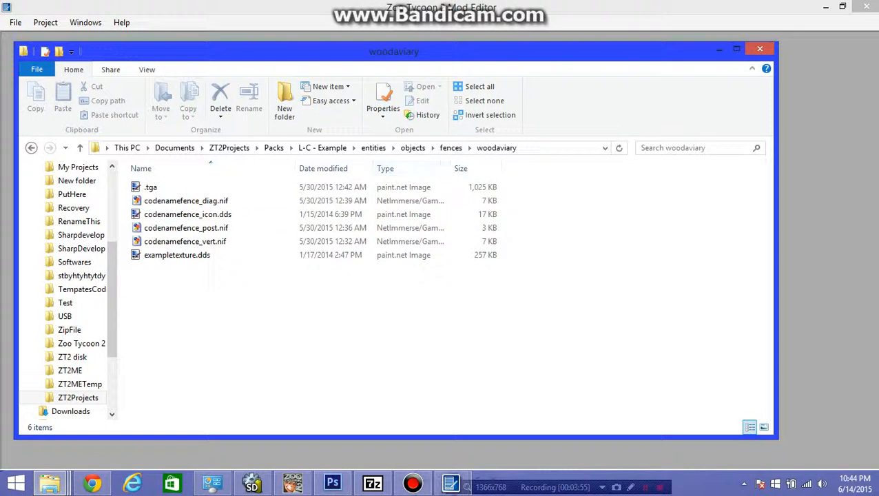
pyautogui.click(450, 147)
pyautogui.doubleClick(180, 214)
pyautogui.click(450, 148)
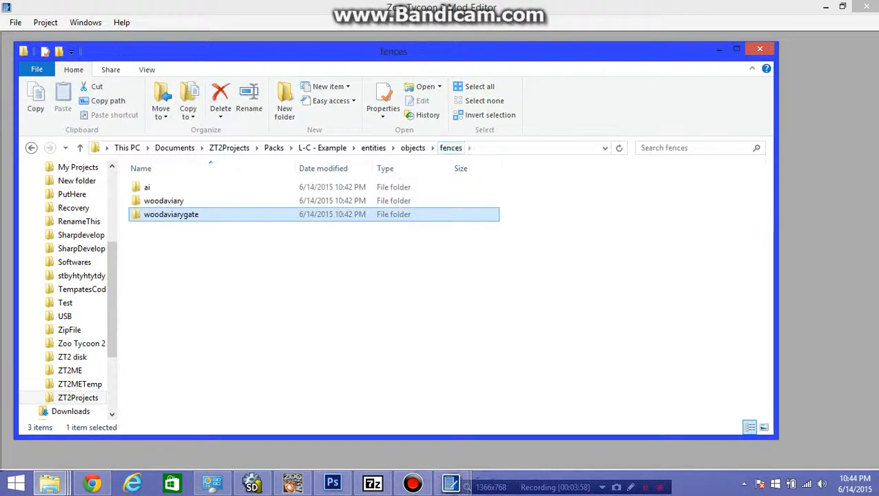
pyautogui.click(165, 186)
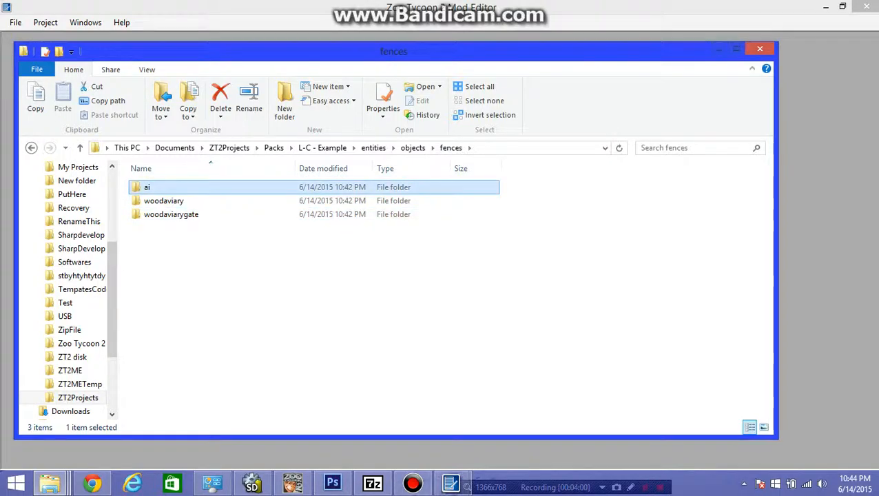
pyautogui.click(760, 49)
# - Rename the files in fences\ai by replacing the keyword codenamefence with woodaviary
pyautogui.moveTo(393, 228); pyautogui.dragTo(383, 229)
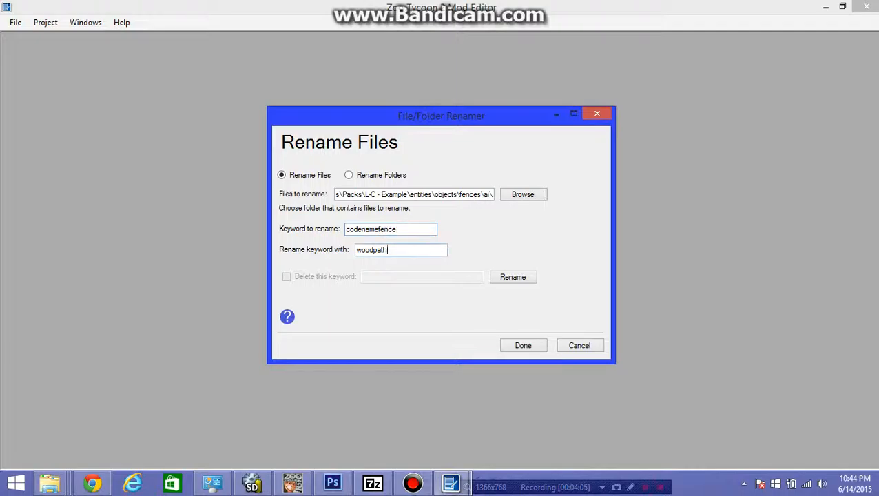
pyautogui.moveTo(388, 250); pyautogui.dragTo(355, 250)
pyautogui.click(390, 250)
pyautogui.press('Tab')
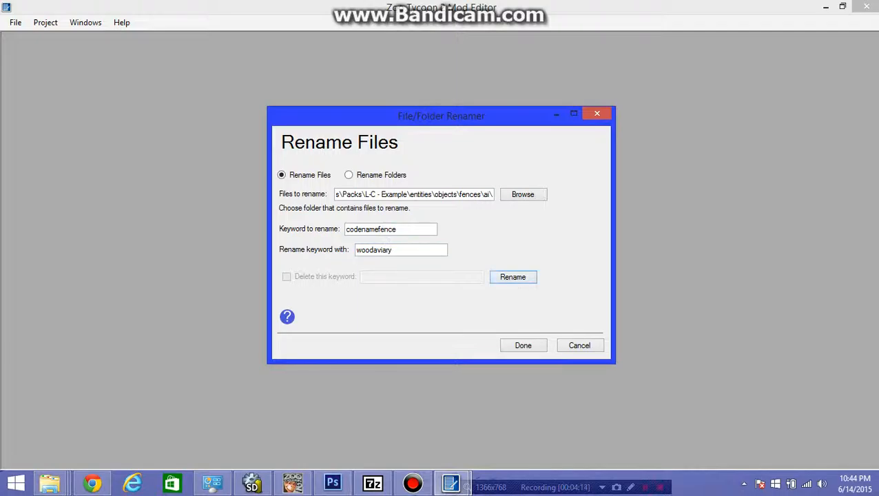
# - Choose the fences\woodaviary folder and rename its files with the same codenamefence to woodaviary replacement
pyautogui.click(523, 194)
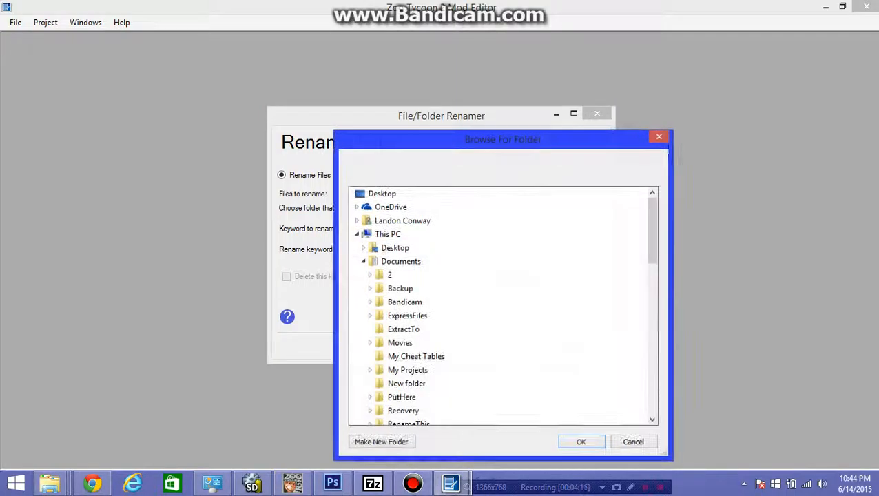
pyautogui.moveTo(652, 231); pyautogui.dragTo(652, 350)
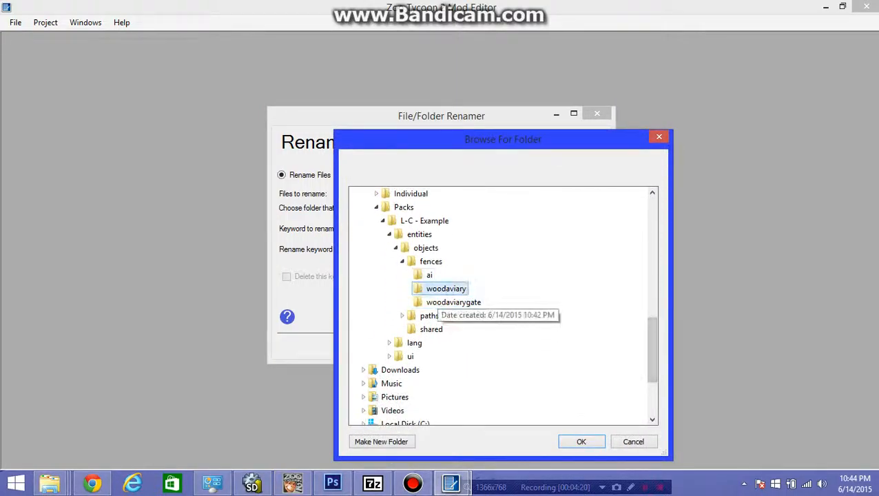
pyautogui.click(445, 289)
pyautogui.click(581, 441)
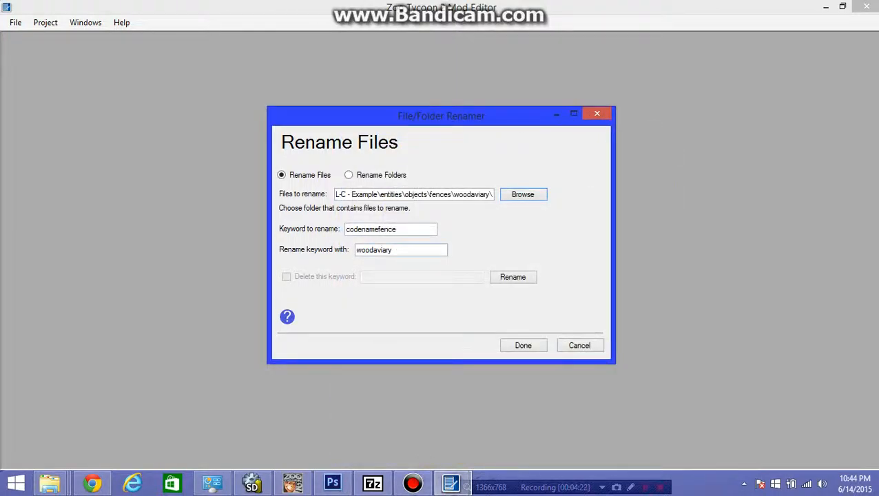
# - Choose the fences\woodaviarygate folder and rename its files, replacing codenamefence with woodaviary
pyautogui.click(522, 194)
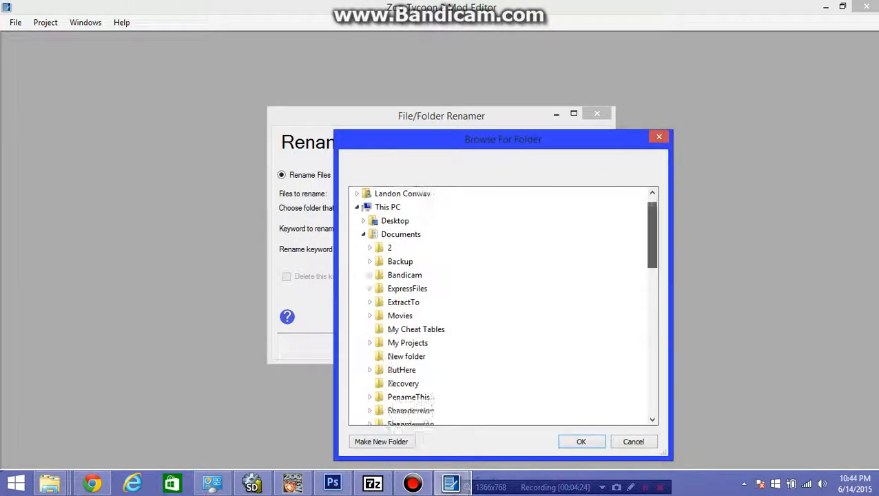
pyautogui.click(465, 371)
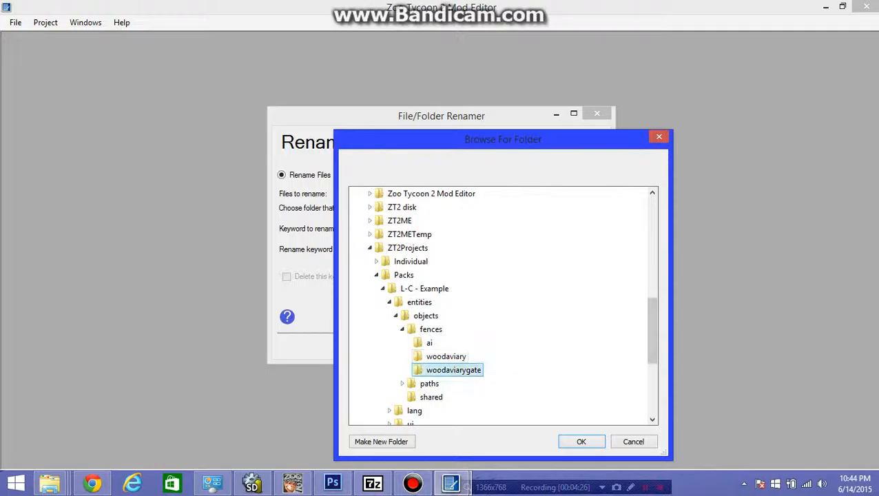
pyautogui.click(581, 441)
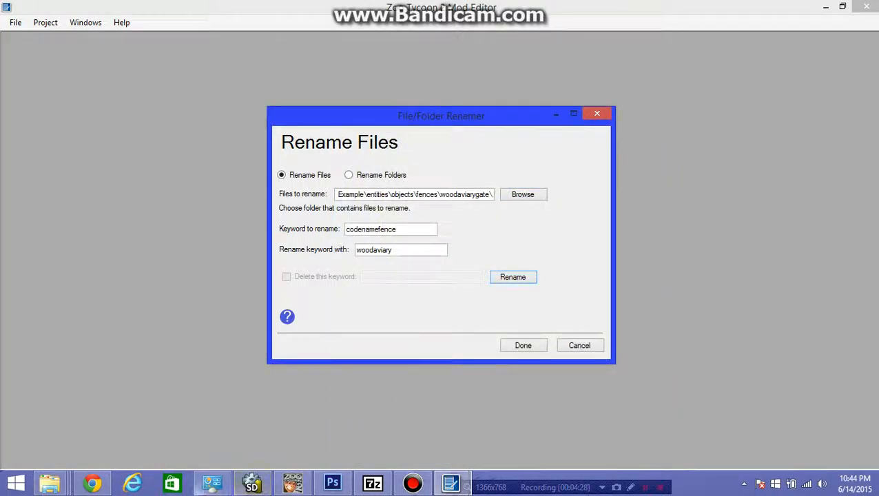
# - Check the renamed files in the ai, woodaviary and woodaviarygate folders in File Explorer, and return to the renamer
pyautogui.click(49, 483)
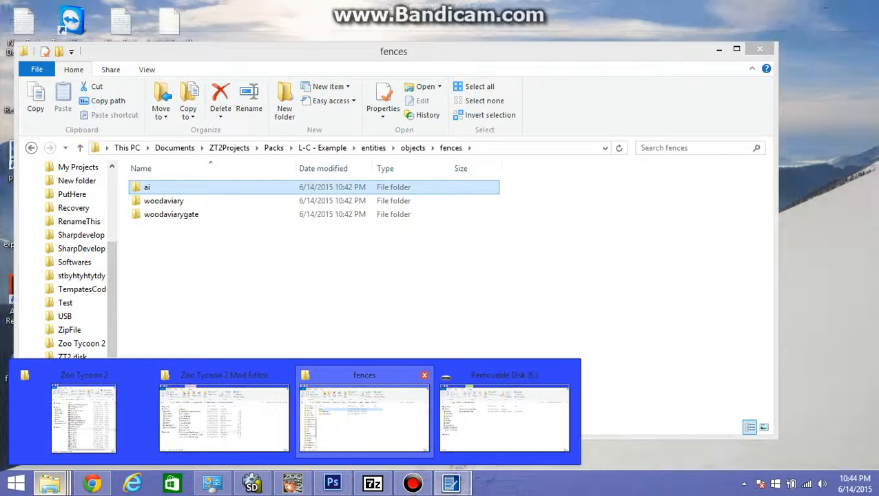
pyautogui.click(364, 414)
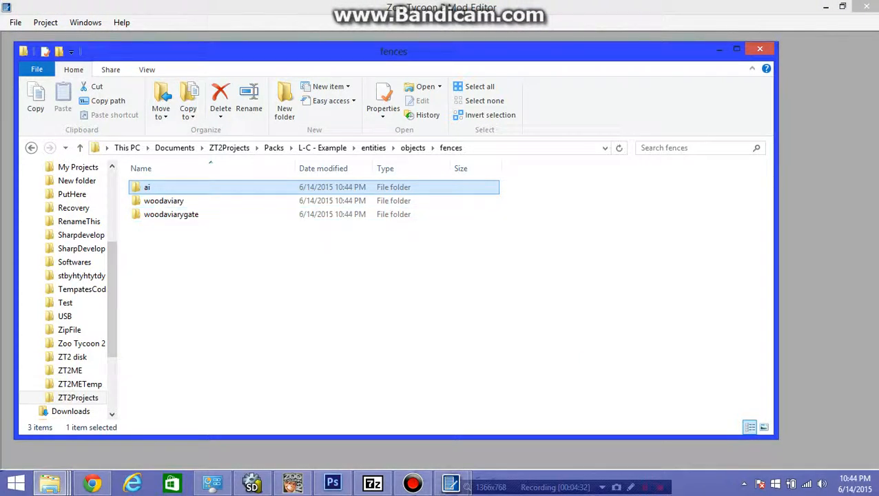
pyautogui.doubleClick(161, 188)
pyautogui.click(451, 147)
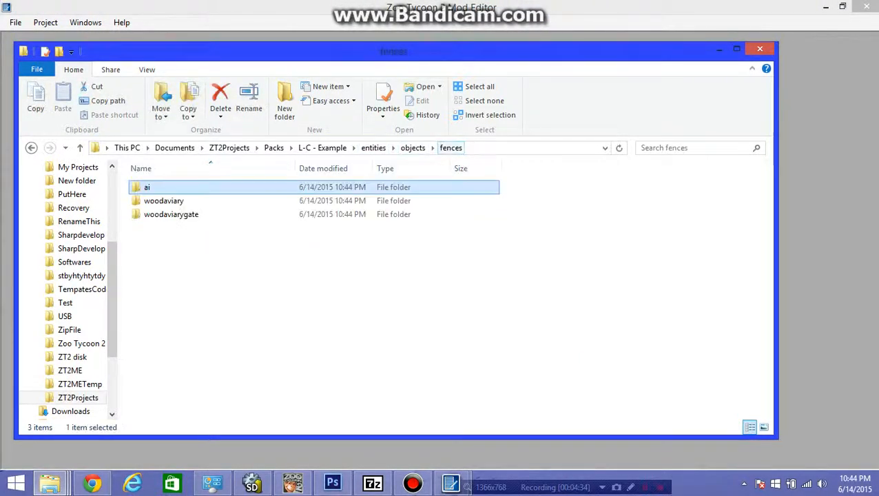
pyautogui.doubleClick(162, 200)
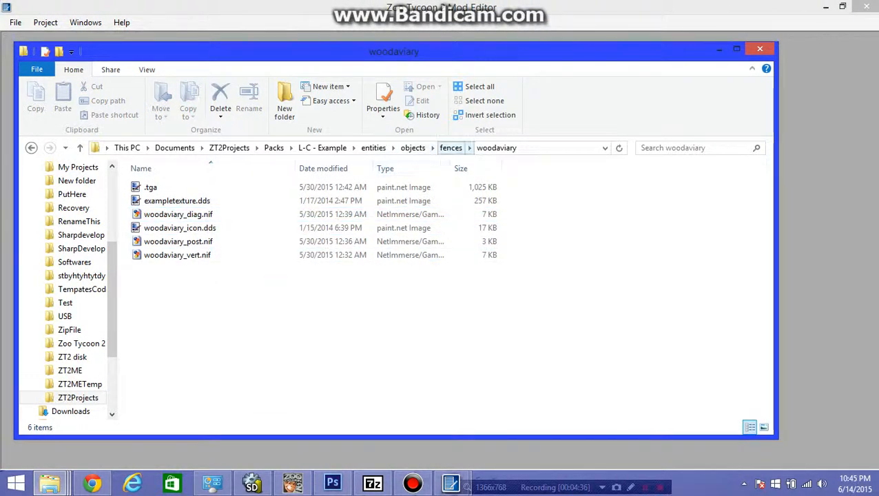
pyautogui.click(450, 147)
pyautogui.doubleClick(179, 215)
pyautogui.click(451, 147)
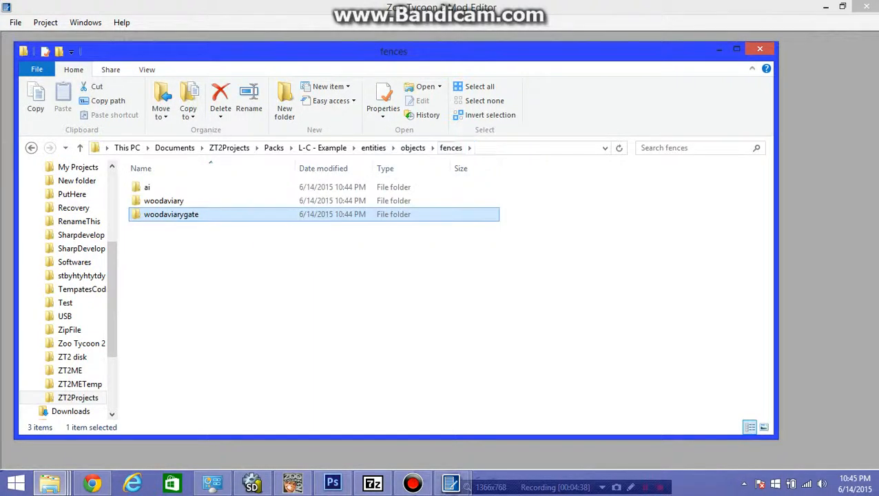
pyautogui.click(718, 49)
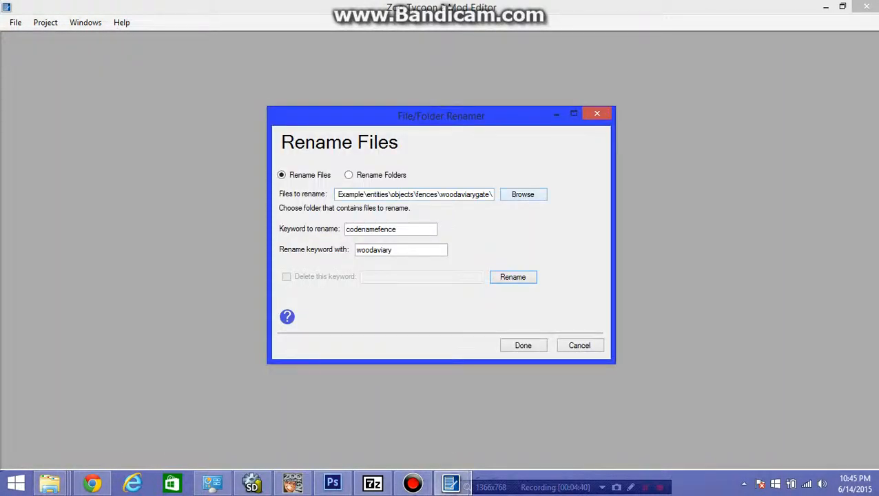
# - Choose the L-C - Example\entities\objects\paths\ai folder as the location of the files to rename
pyautogui.click(522, 194)
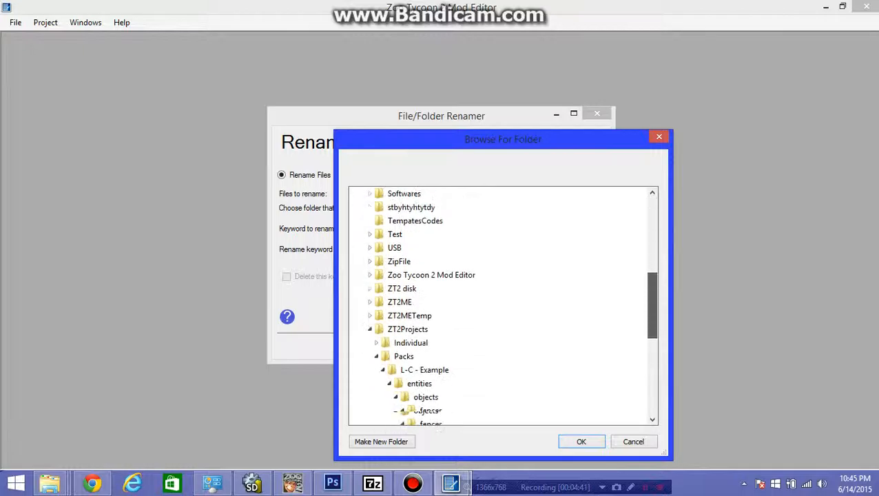
pyautogui.moveTo(653, 305); pyautogui.dragTo(652, 344)
pyautogui.click(402, 288)
pyautogui.click(402, 302)
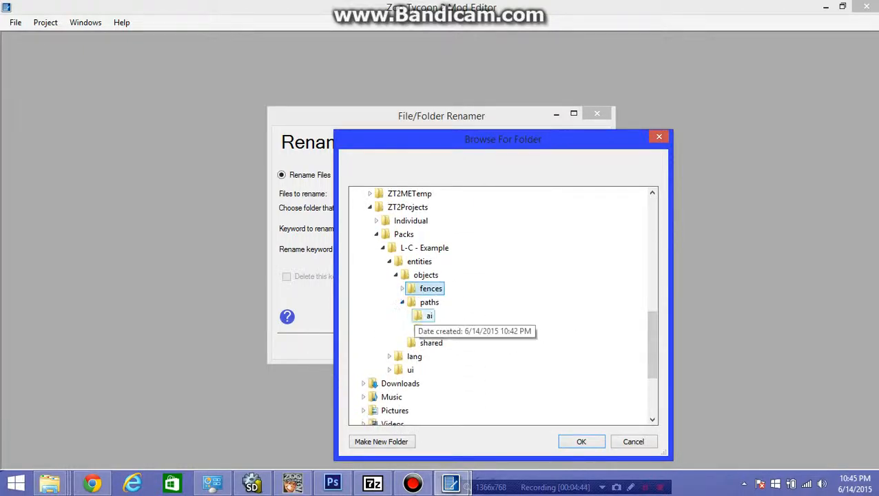
pyautogui.click(428, 316)
pyautogui.click(581, 441)
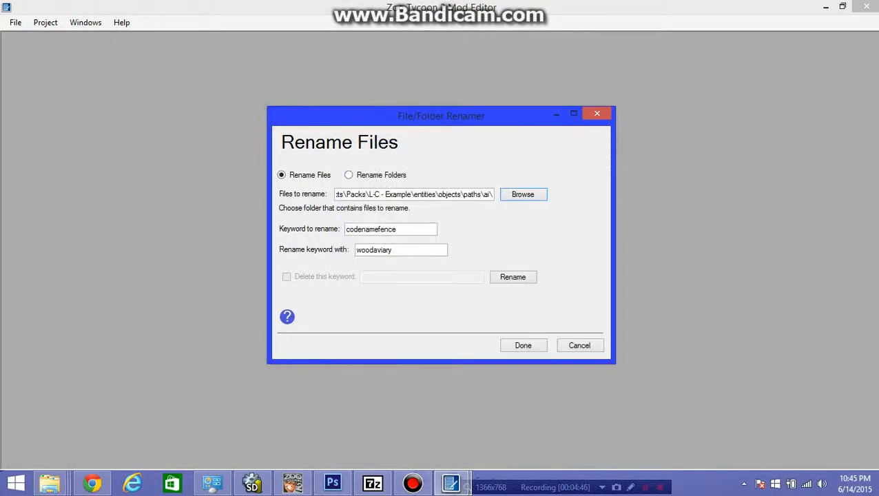
# - Rename the files in paths\ai by replacing the keyword codenamepath with woodpath
pyautogui.moveTo(398, 230); pyautogui.dragTo(381, 229)
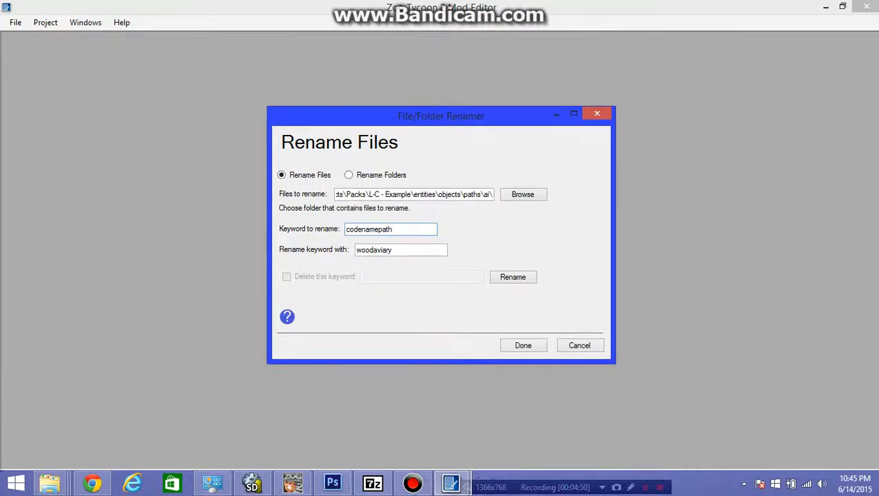
pyautogui.moveTo(406, 250); pyautogui.dragTo(374, 250)
pyautogui.write('p')
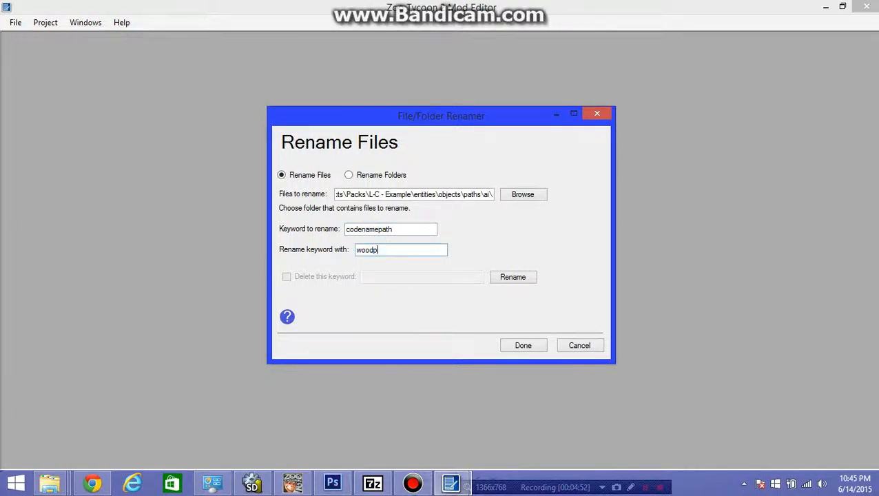
pyautogui.write('ath')
# - Choose the paths\woodpath folder, rename its files with the same codenamepath to woodpath replacement, and finish with the file renamer
pyautogui.click(523, 194)
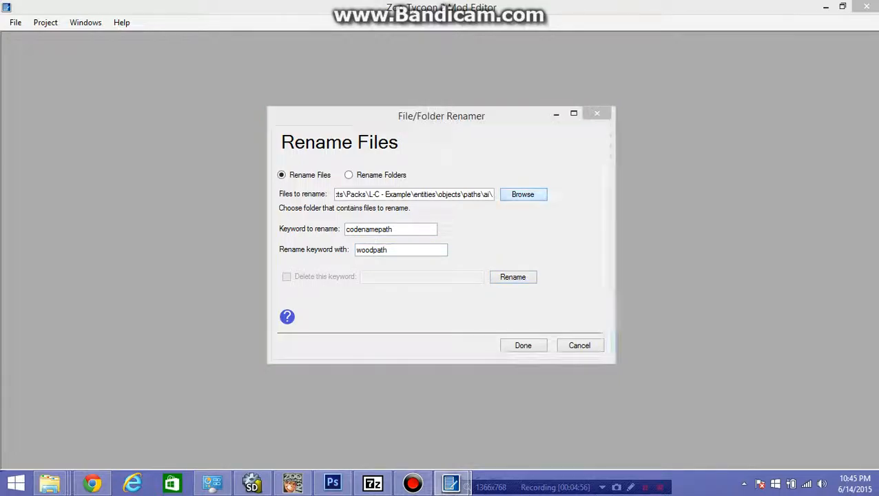
pyautogui.moveTo(652, 242); pyautogui.dragTo(652, 342)
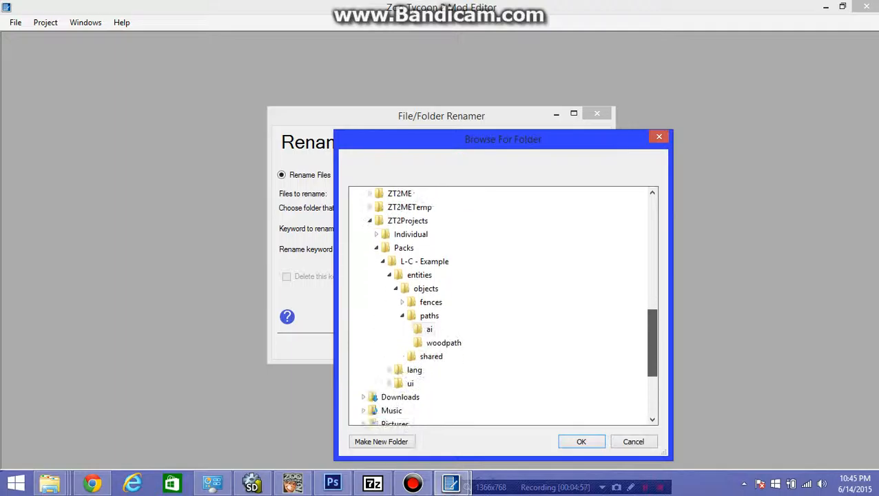
pyautogui.click(443, 343)
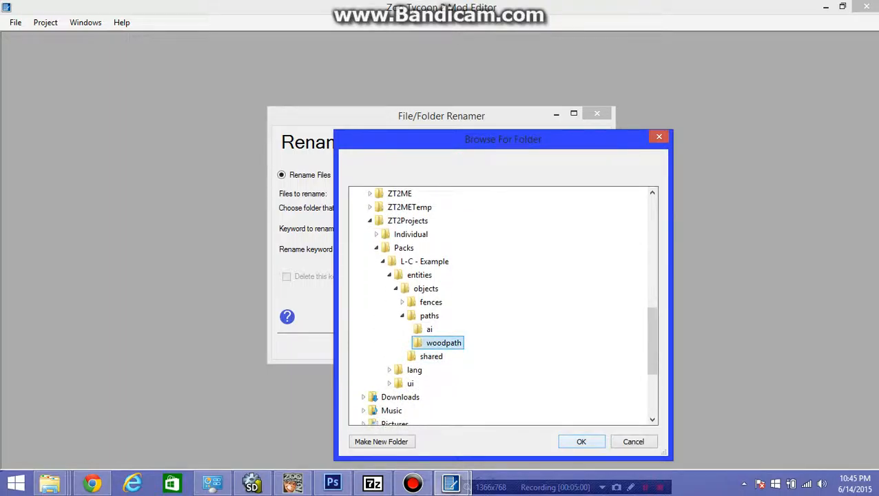
pyautogui.click(581, 442)
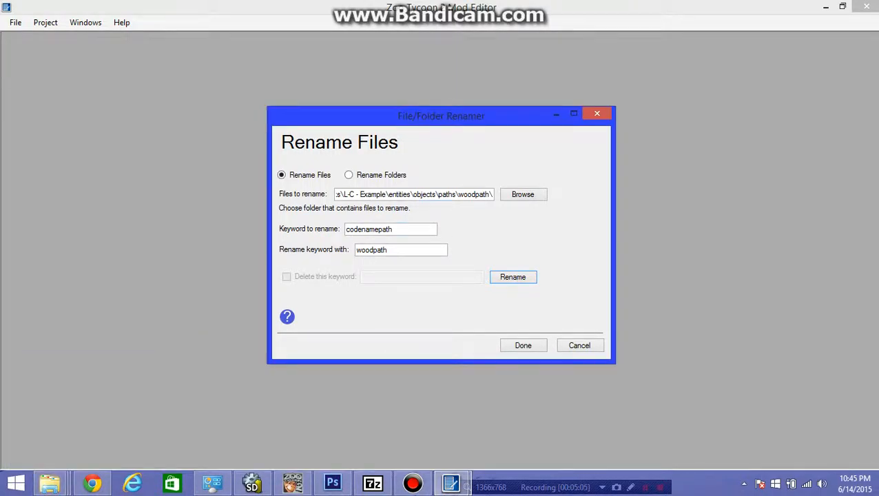
pyautogui.click(523, 345)
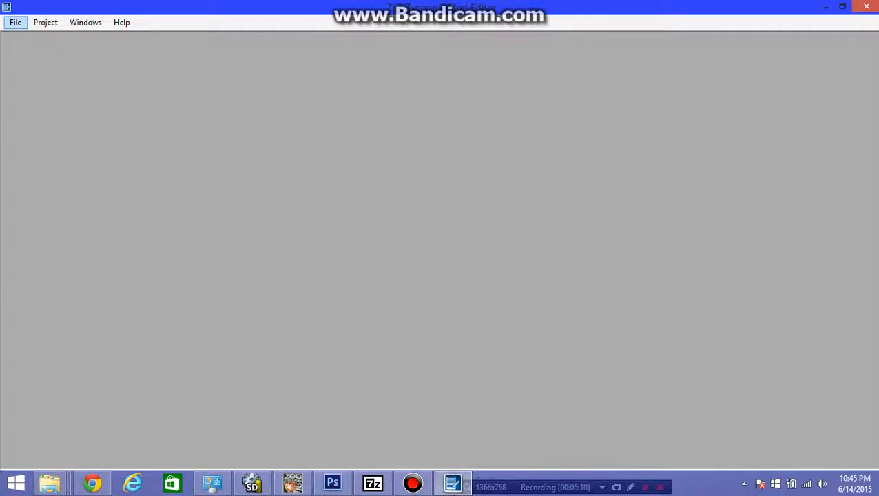
# - Start the Text Renamer and browse for its directory down to Documents\ZT2Projects\Packs
pyautogui.click(45, 22)
pyautogui.moveTo(65, 54)
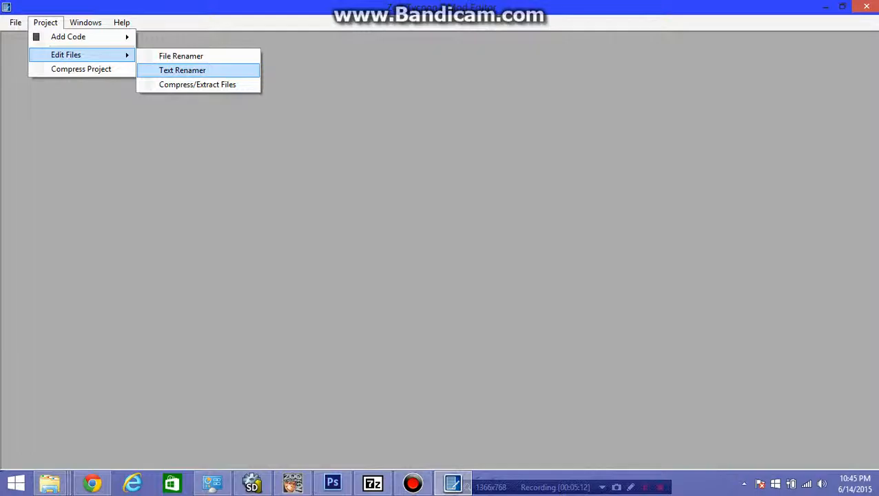
pyautogui.click(182, 70)
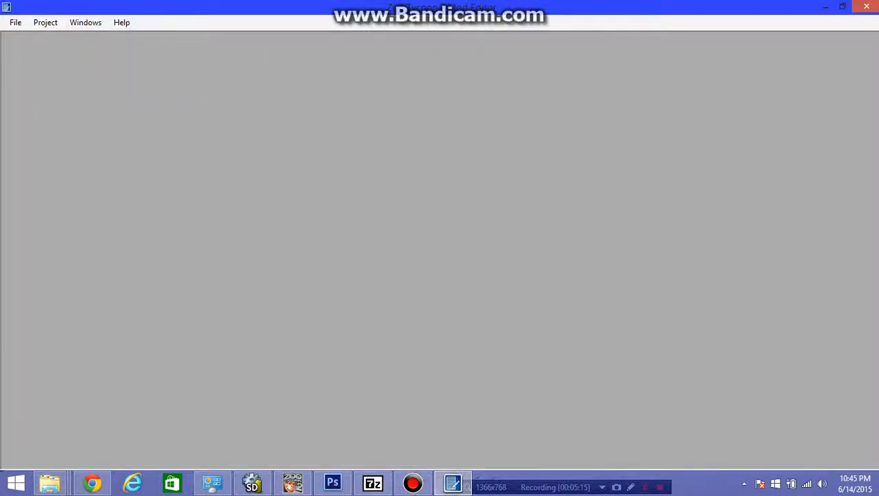
pyautogui.click(547, 178)
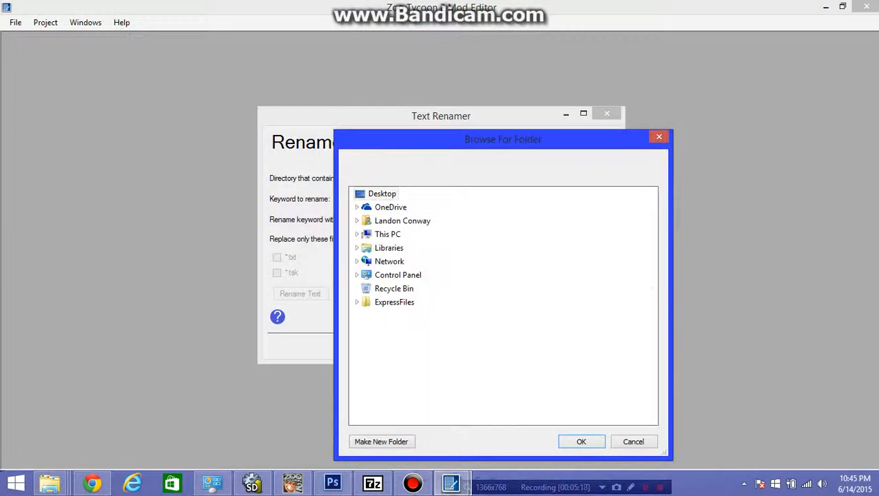
pyautogui.click(390, 248)
pyautogui.click(398, 262)
pyautogui.click(407, 274)
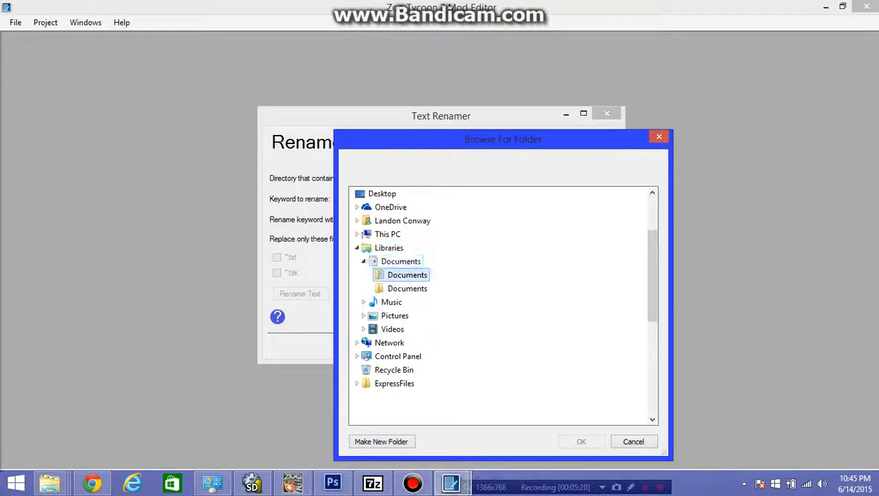
pyautogui.scroll(-5, 422, 313)
pyautogui.click(420, 330)
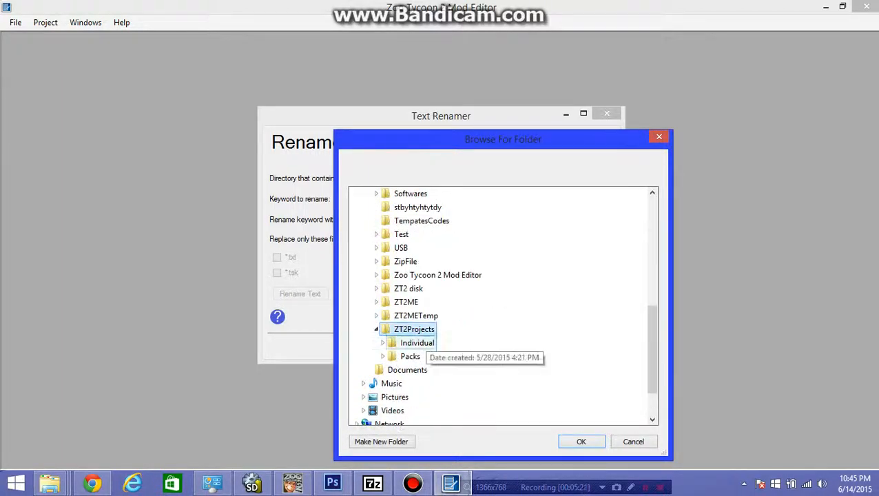
pyautogui.click(427, 341)
pyautogui.click(383, 343)
pyautogui.click(409, 356)
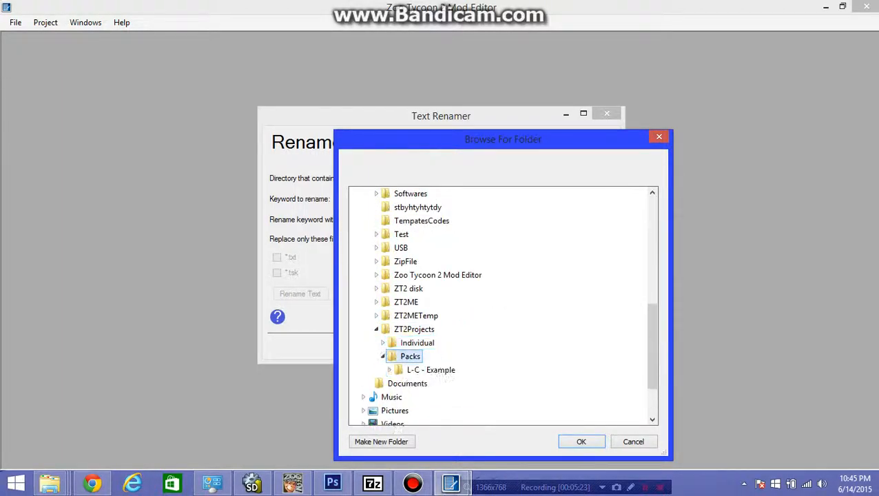
# - Choose L-C - Example\entities\objects\fences\ai as the directory containing the files whose text is replaced
pyautogui.scroll(-2, 413, 351)
pyautogui.click(428, 302)
pyautogui.click(426, 315)
pyautogui.scroll(-4, 422, 318)
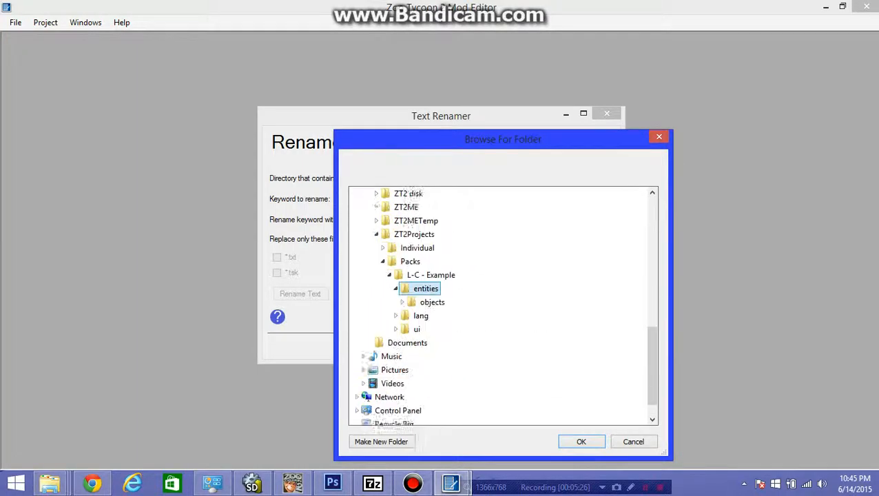
pyautogui.click(432, 274)
pyautogui.click(437, 288)
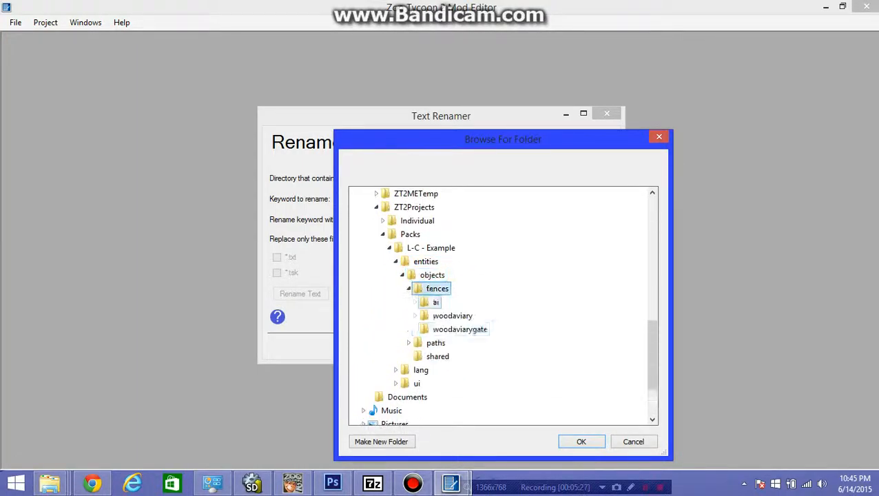
pyautogui.scroll(-1, 436, 288)
pyautogui.click(435, 261)
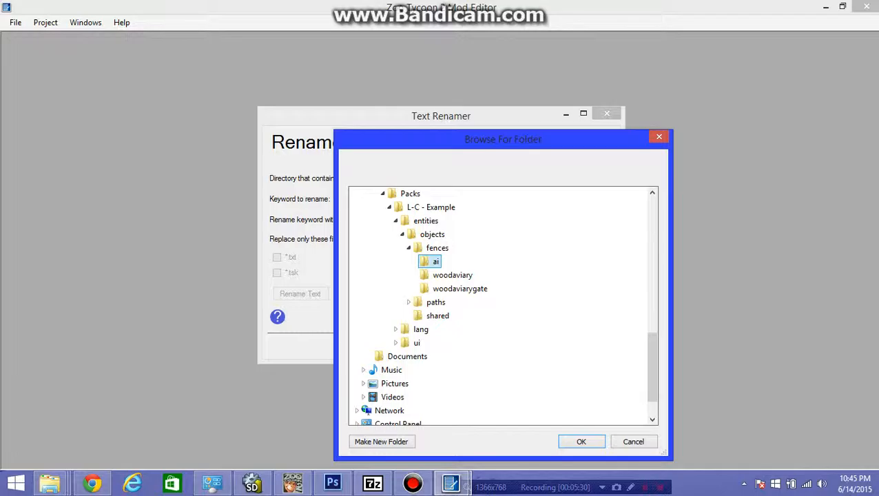
pyautogui.click(581, 442)
# - Enter codnamefence as the keyword to rename in the text of the files
pyautogui.click(386, 199)
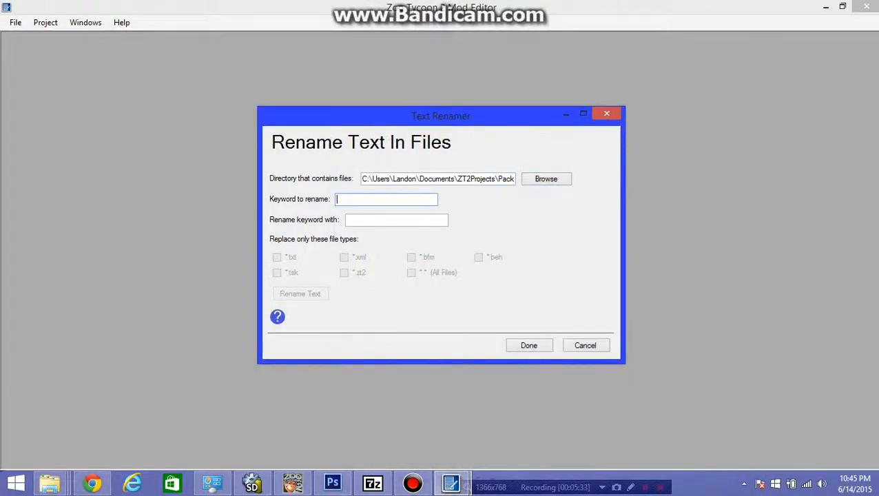
pyautogui.write('woodavian')
pyautogui.press('BackSpace')
pyautogui.press('BackSpace')
pyautogui.press('BackSpace')
pyautogui.press('BackSpace')
pyautogui.press('BackSpace')
pyautogui.press('BackSpace')
pyautogui.press('BackSpace')
pyautogui.press('BackSpace')
pyautogui.press('BackSpace')
pyautogui.write('codnamepal')
pyautogui.write('h')
pyautogui.press('Tab')
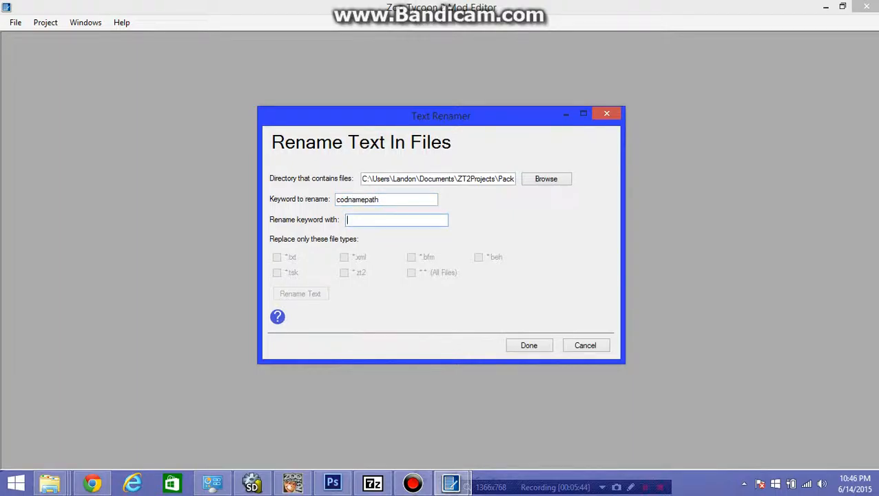
pyautogui.hotkey('shift', 'Tab')
pyautogui.hotkey('shift', 'Left')
pyautogui.hotkey('shift', 'Left')
pyautogui.hotkey('shift', 'Left')
pyautogui.hotkey('shift', 'Left')
pyautogui.write('fencewood')
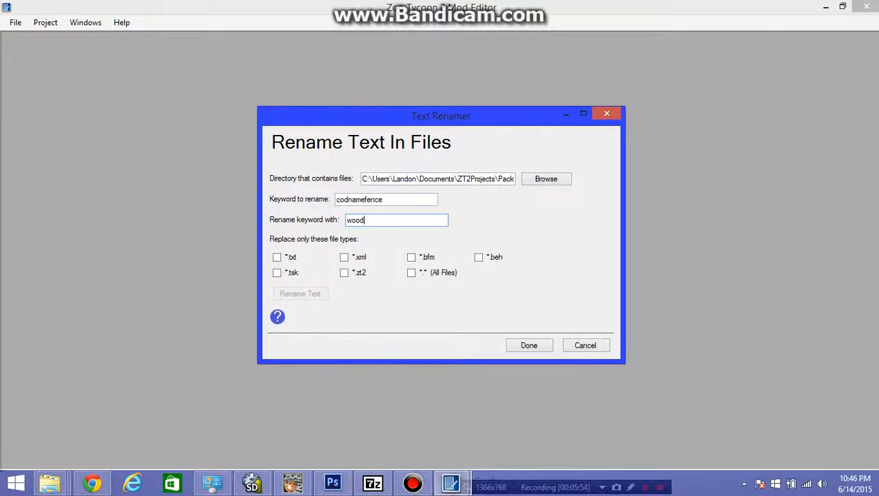
pyautogui.write('aviary')
# - Set the replacement keyword to woodaviary and run the text rename on *.xml files only
pyautogui.click(345, 256)
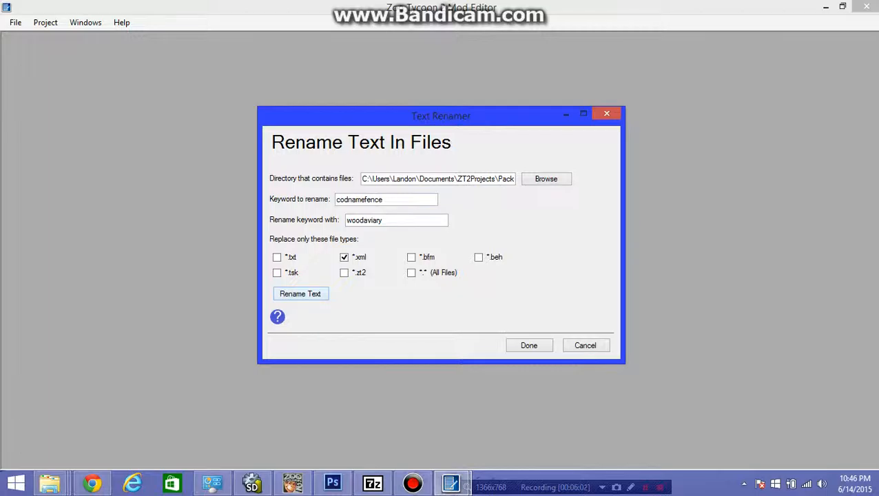
pyautogui.click(344, 273)
pyautogui.click(411, 273)
pyautogui.click(411, 257)
pyautogui.click(345, 273)
# - Change the Text Renamer's directory to the fences\woodaviarygate folder
pyautogui.click(545, 178)
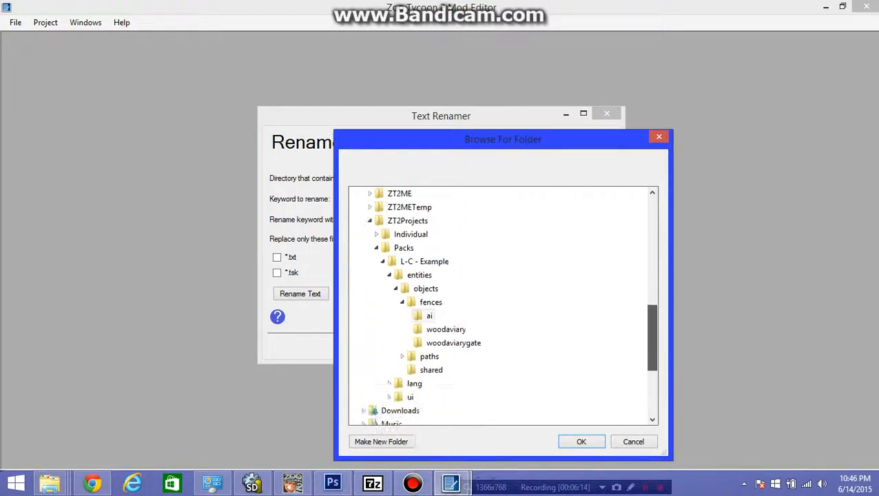
pyautogui.click(451, 343)
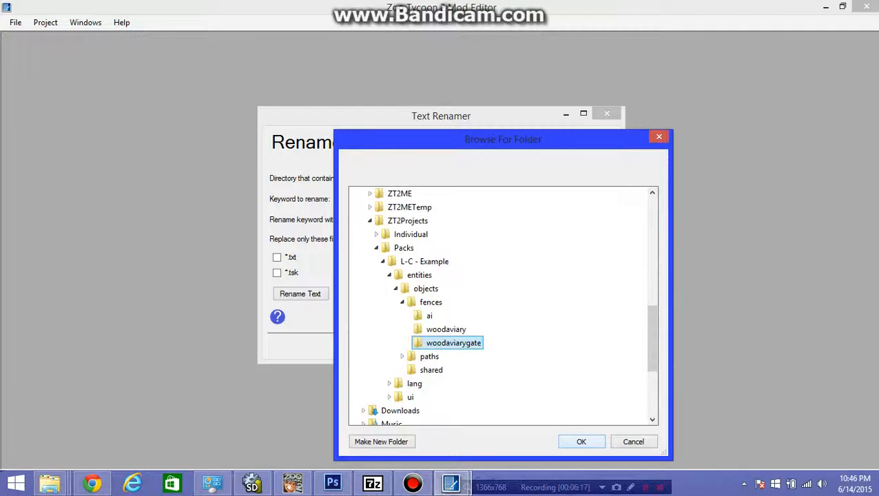
pyautogui.click(581, 442)
# - Replace the keyword elephantfences03 with woodaviary in the text of the woodaviarygate folder's *.bfm files only
pyautogui.press('Tab')
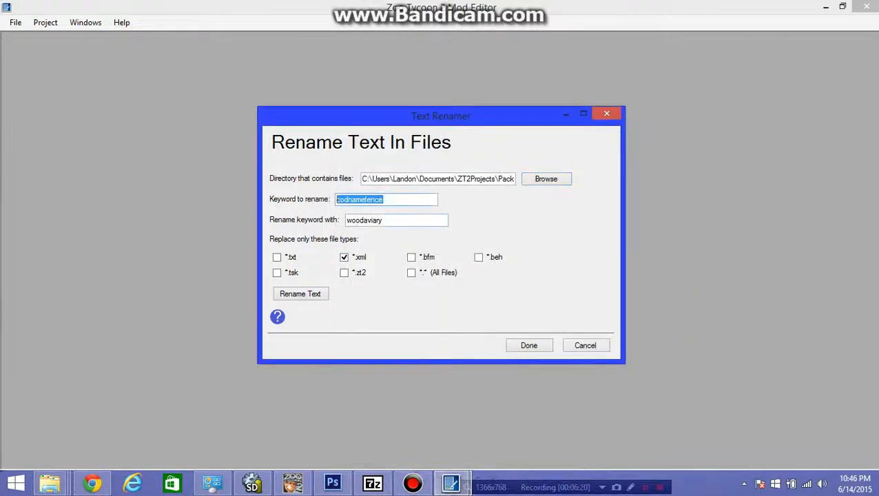
pyautogui.write('el')
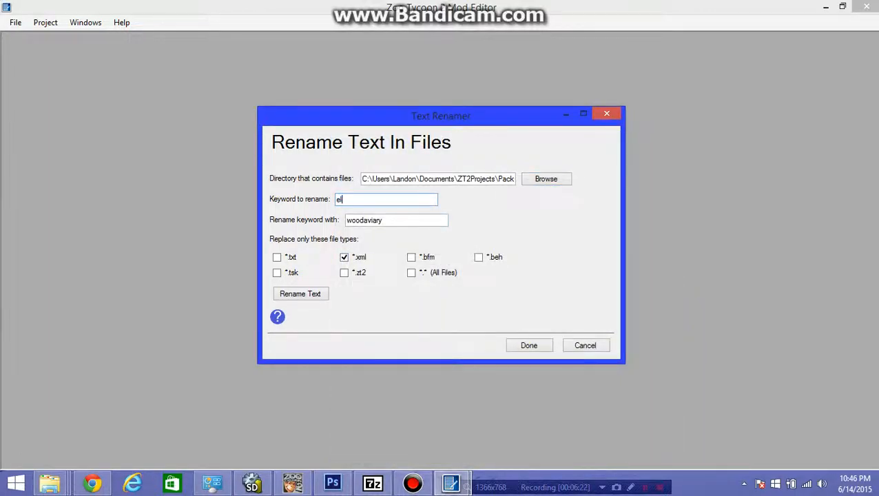
pyautogui.write('ephantfences')
pyautogui.click(383, 221)
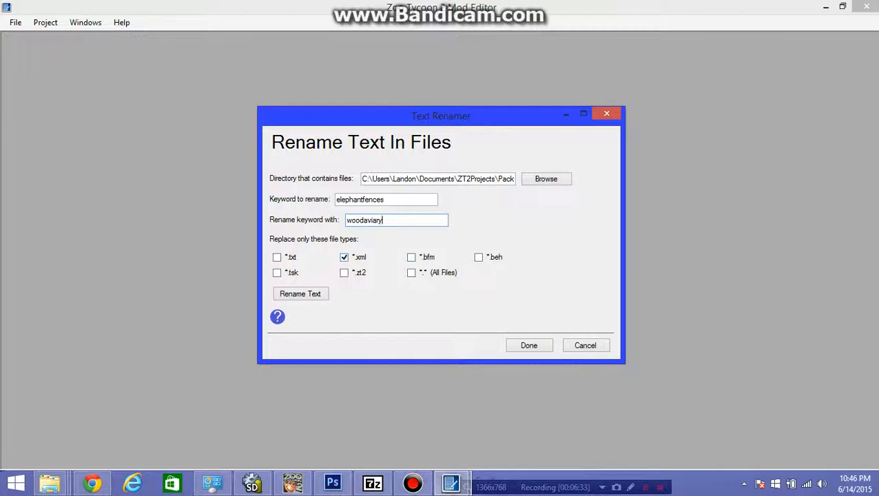
pyautogui.click(343, 256)
pyautogui.click(386, 200)
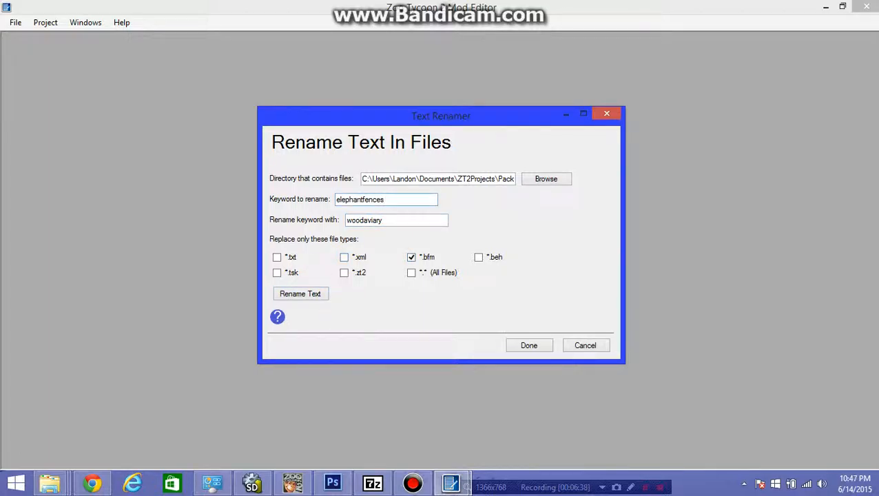
pyautogui.write('03')
pyautogui.click(300, 293)
# - Open woodaviarygate_anim.bfm from the woodaviarygate folder in File Explorer to check its model and graph names, and return to the Text Renamer
pyautogui.click(49, 482)
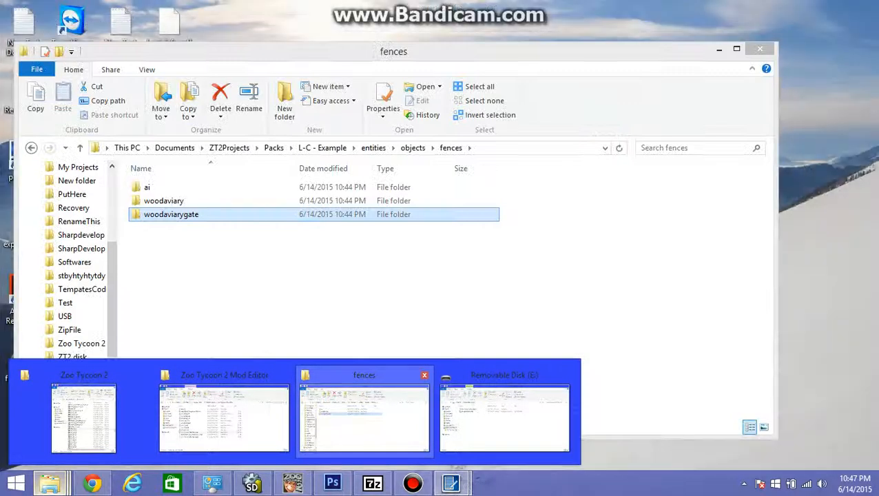
pyautogui.click(364, 414)
pyautogui.click(258, 201)
pyautogui.doubleClick(258, 215)
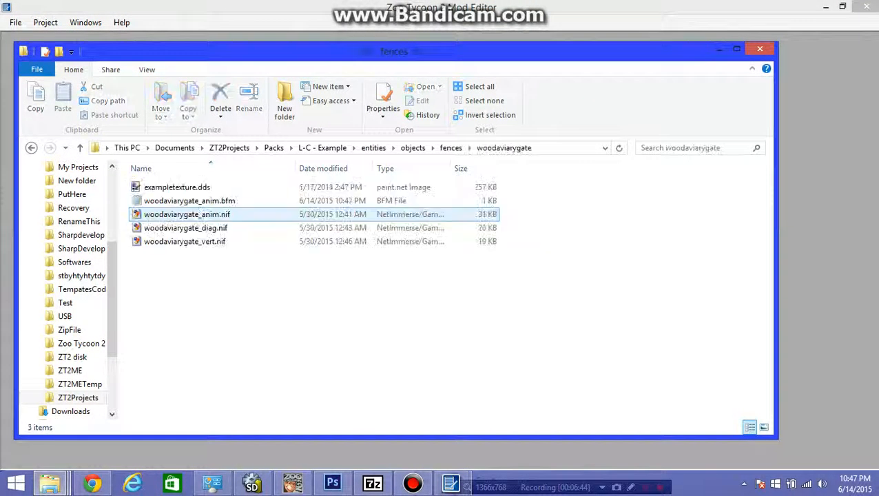
pyautogui.doubleClick(231, 201)
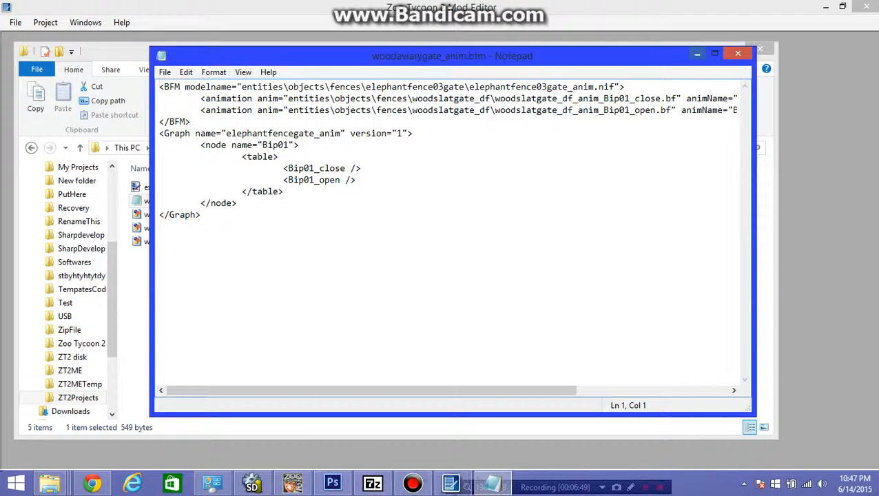
pyautogui.click(697, 53)
pyautogui.click(719, 49)
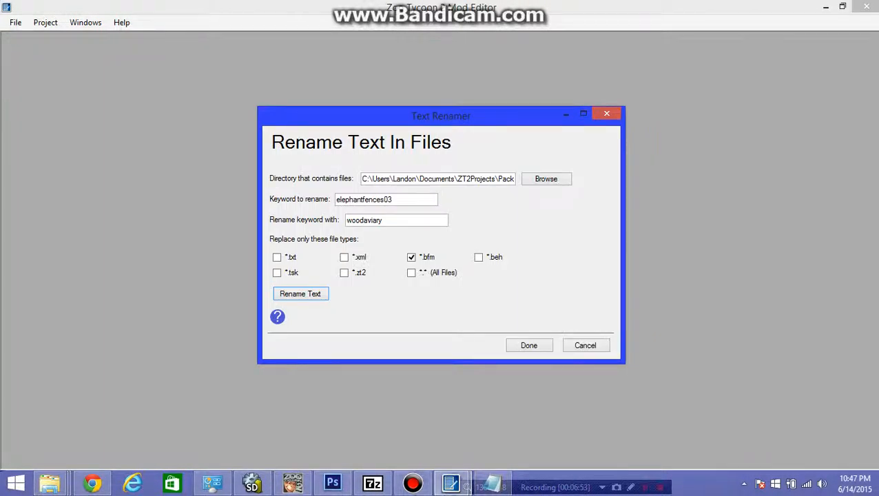
# - Shorten the Text Renamer's keyword to rename to elephantfence
pyautogui.press('BackSpace')
pyautogui.press('BackSpace')
pyautogui.press('BackSpace')
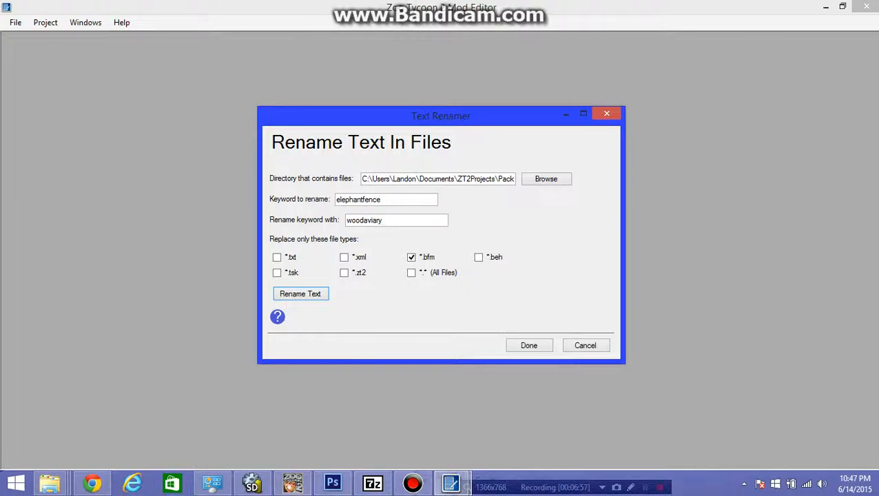
# - Open woodaviarygate_anim.bfm from the woodaviarygate folder in File Explorer to check its animation paths and names, and close it
pyautogui.click(50, 483)
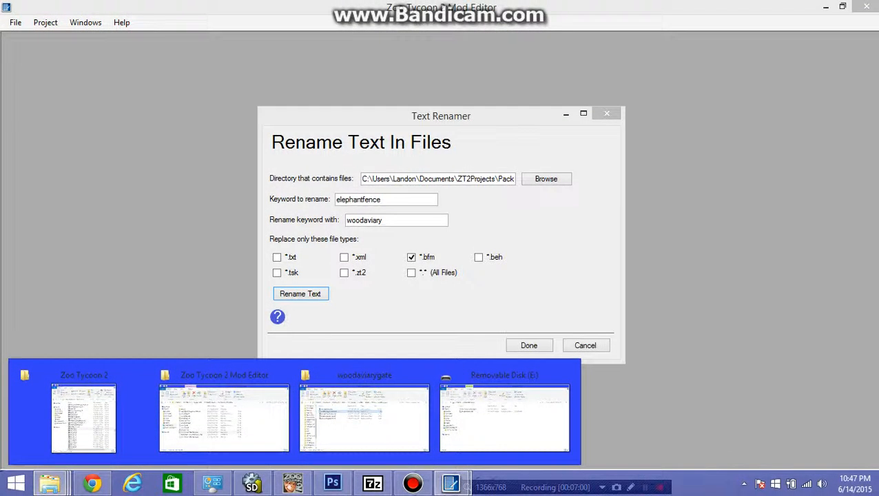
pyautogui.click(364, 417)
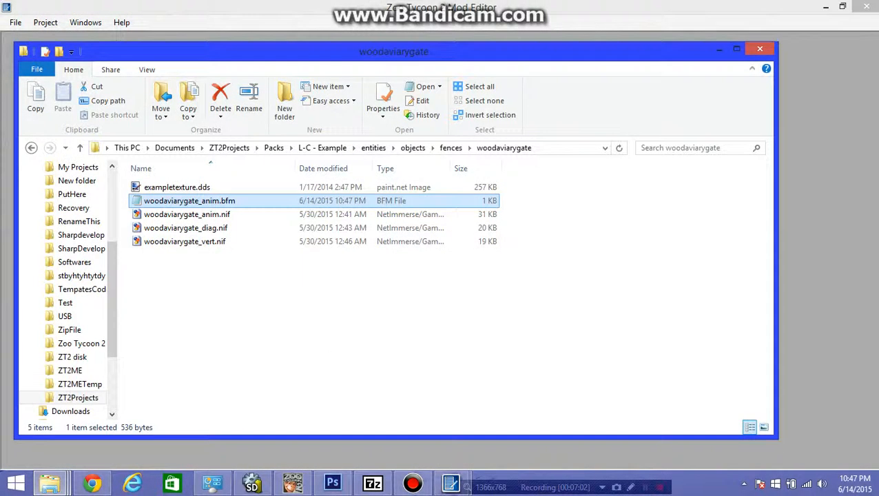
pyautogui.doubleClick(189, 201)
pyautogui.hotkey('ctrl', 'a')
pyautogui.click(160, 226)
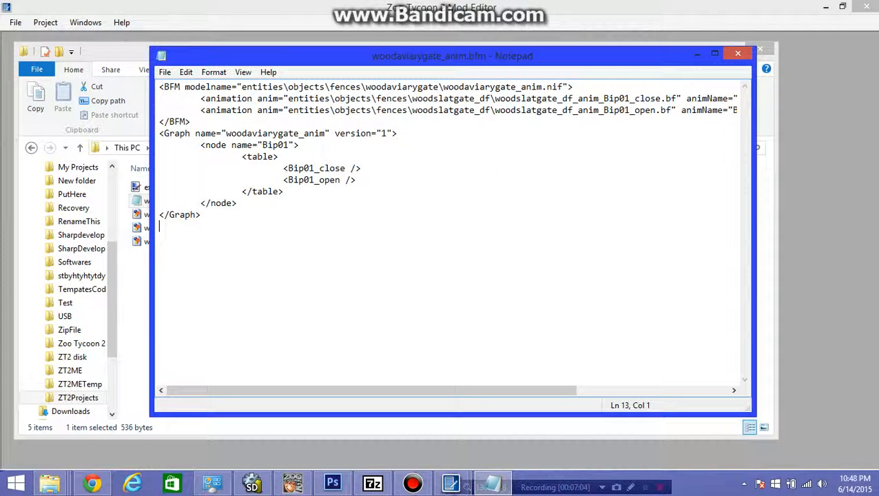
pyautogui.click(738, 53)
# - Open woodaviary.xml from the fences\ai folder to check which placeholder name its text uses, and return to the Text Renamer
pyautogui.click(451, 148)
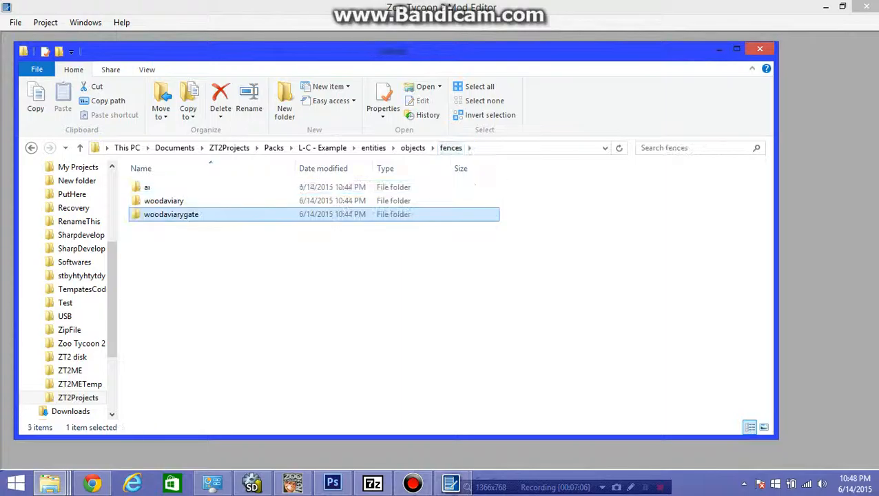
pyautogui.click(158, 187)
pyautogui.doubleClick(158, 187)
pyautogui.doubleClick(165, 187)
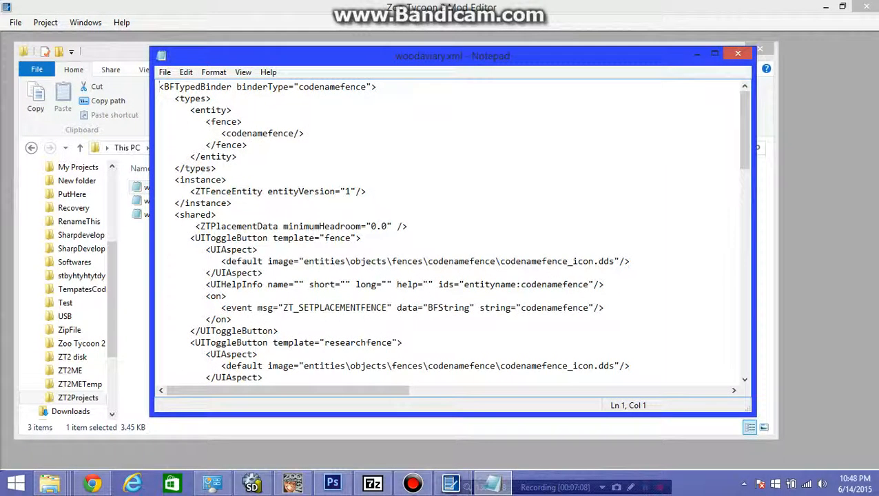
pyautogui.click(738, 53)
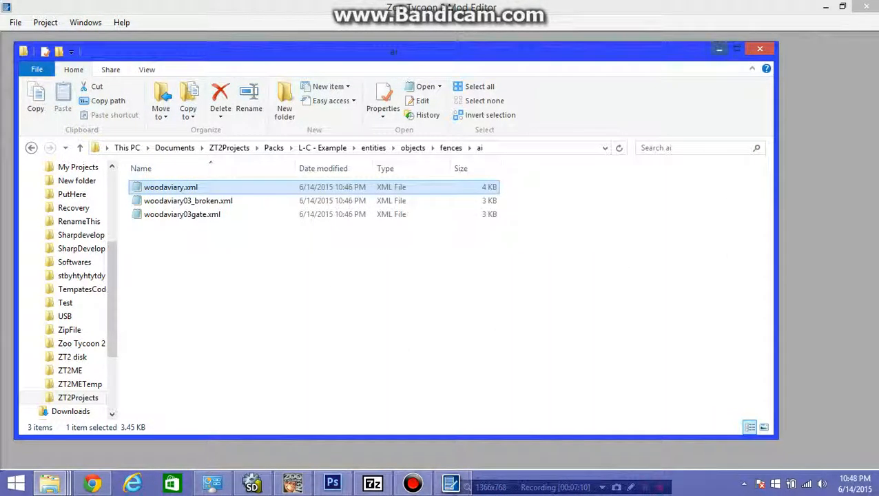
pyautogui.click(718, 49)
# - Change the Text Renamer's directory to the L-C - Example project's fences\ai folder
pyautogui.click(546, 179)
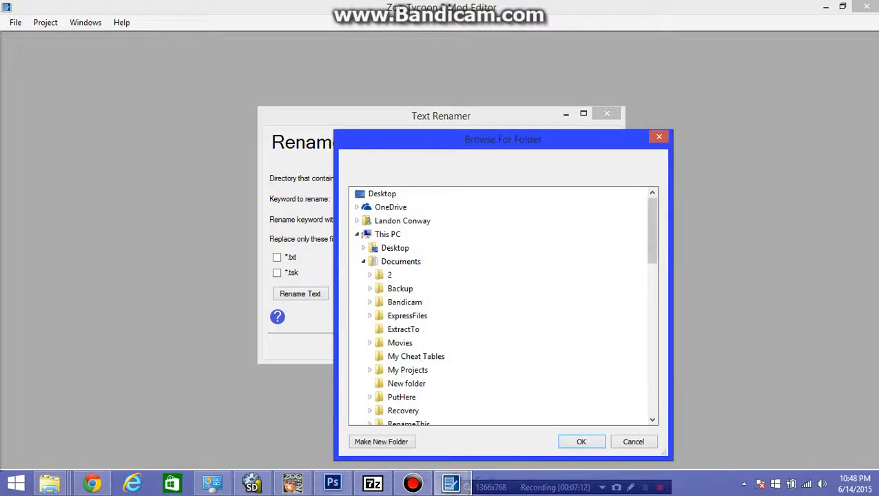
pyautogui.moveTo(652, 233); pyautogui.dragTo(652, 240)
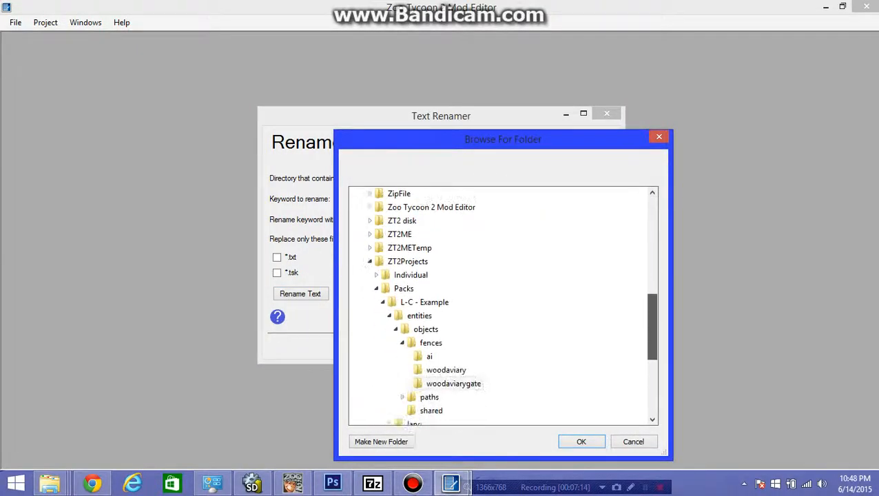
pyautogui.click(429, 356)
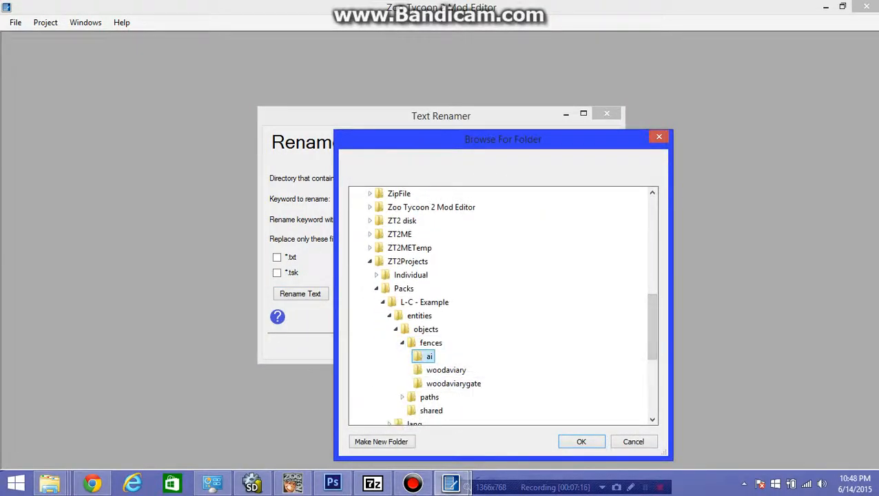
pyautogui.click(581, 441)
# - Replace the keyword codenamefence with woodaviary in the text of the fences\ai folder's *.xml files only
pyautogui.click(384, 199)
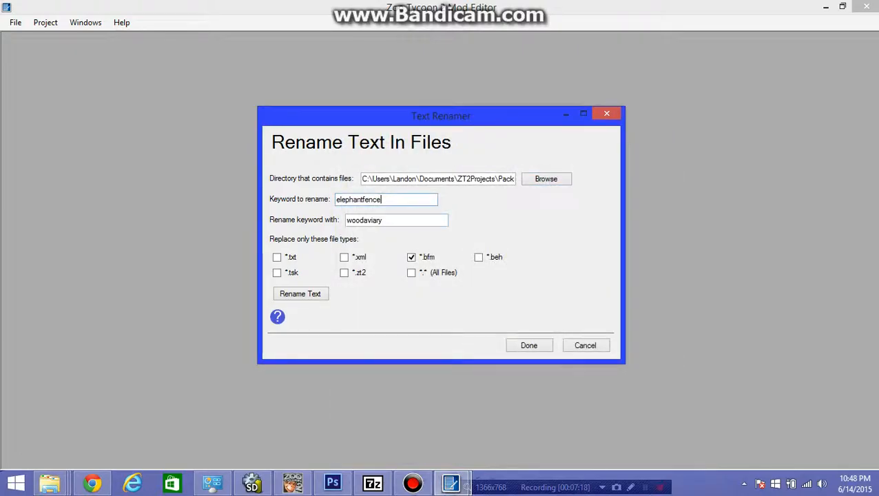
pyautogui.moveTo(362, 199); pyautogui.dragTo(337, 199)
pyautogui.write('codenam')
pyautogui.write('et')
pyautogui.press('BackSpace')
pyautogui.click(381, 219)
pyautogui.click(343, 257)
pyautogui.click(411, 256)
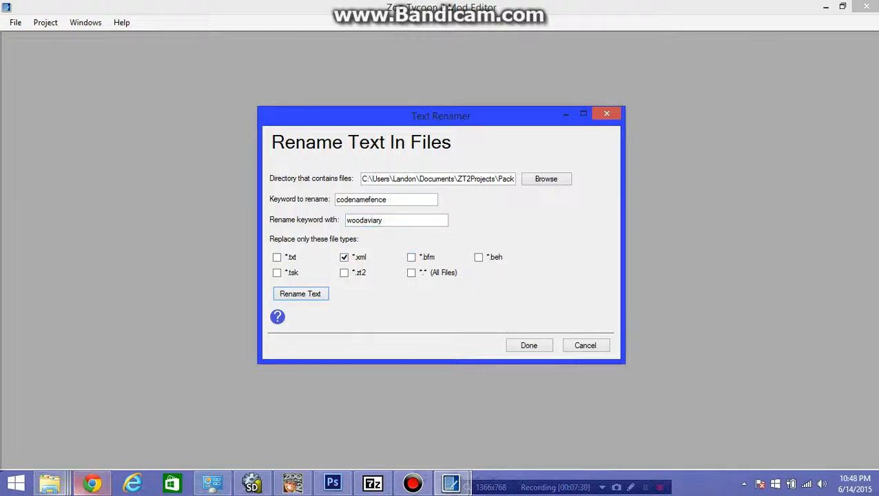
# - Check the fence names inside woodaviary.xml, woodaviary03gate.xml and woodaviary03_broken.xml in the fences\ai folder, and return to the Text Renamer
pyautogui.click(49, 483)
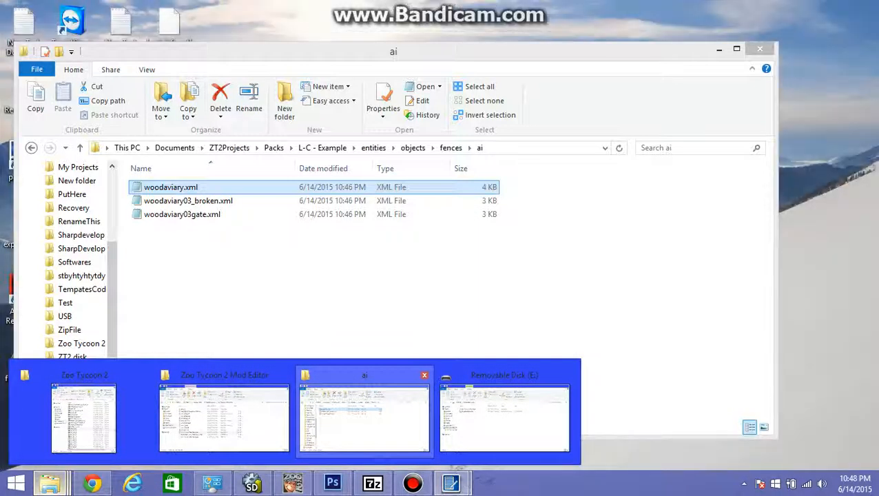
pyautogui.click(363, 418)
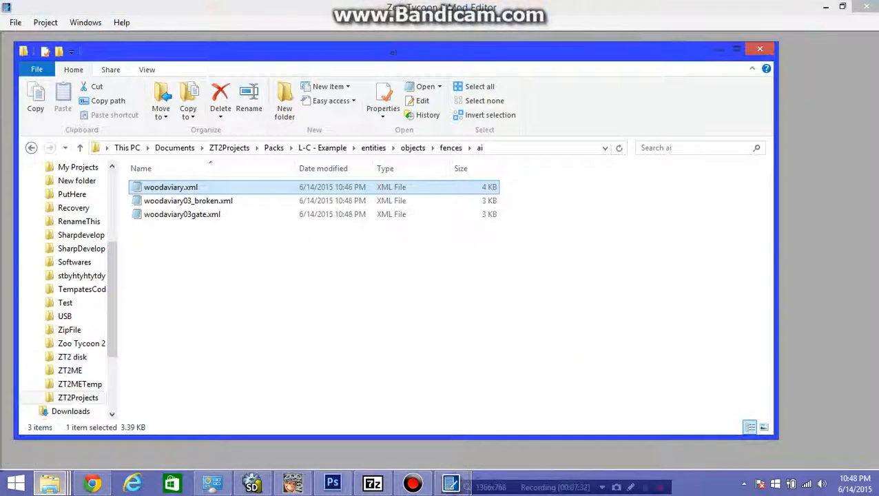
pyautogui.doubleClick(171, 187)
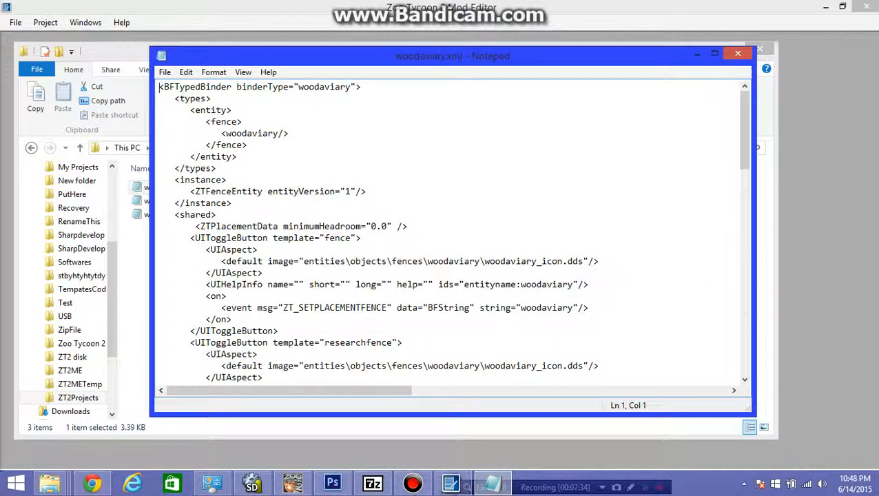
pyautogui.click(738, 53)
pyautogui.doubleClick(183, 214)
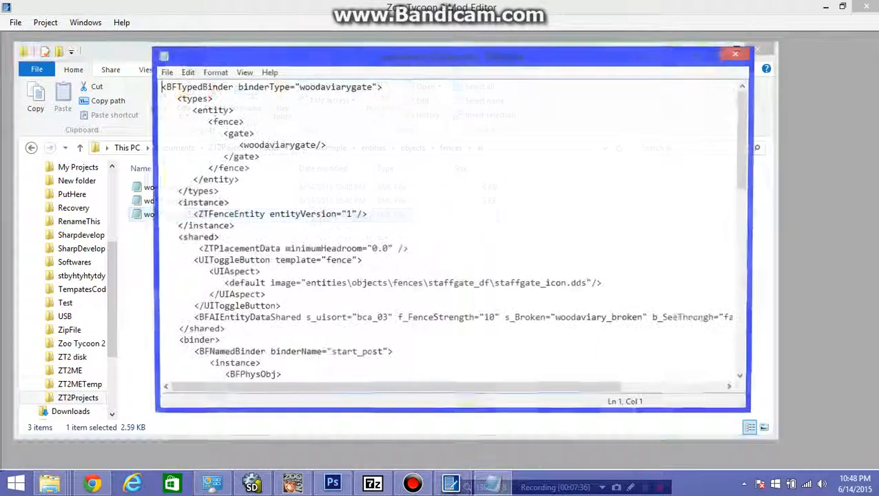
pyautogui.click(738, 53)
pyautogui.doubleClick(242, 201)
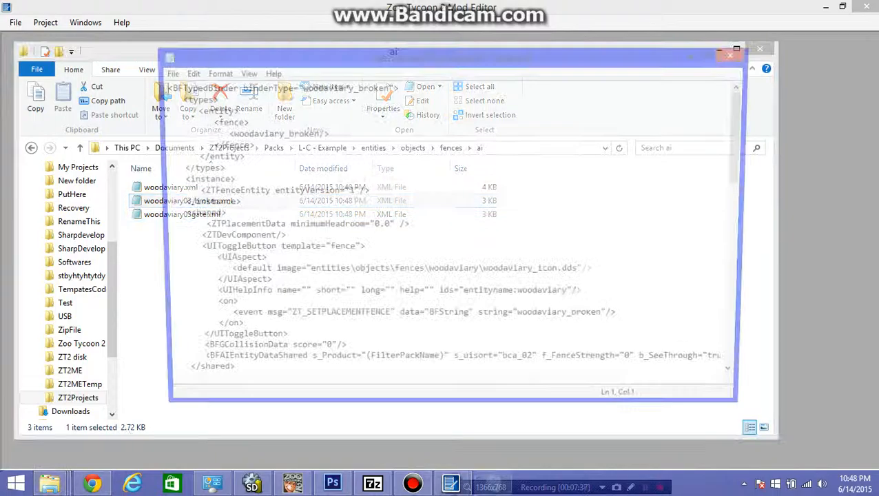
pyautogui.click(728, 54)
pyautogui.moveTo(360, 288); pyautogui.dragTo(165, 197)
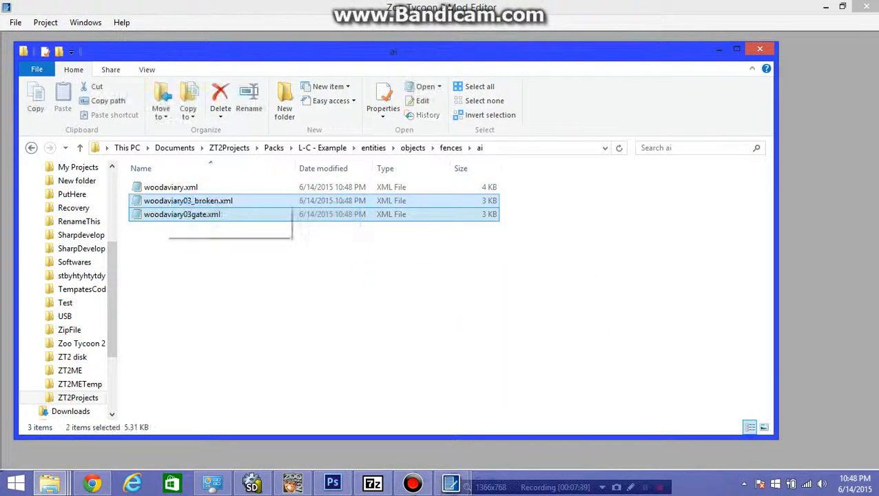
pyautogui.click(365, 275)
pyautogui.click(719, 49)
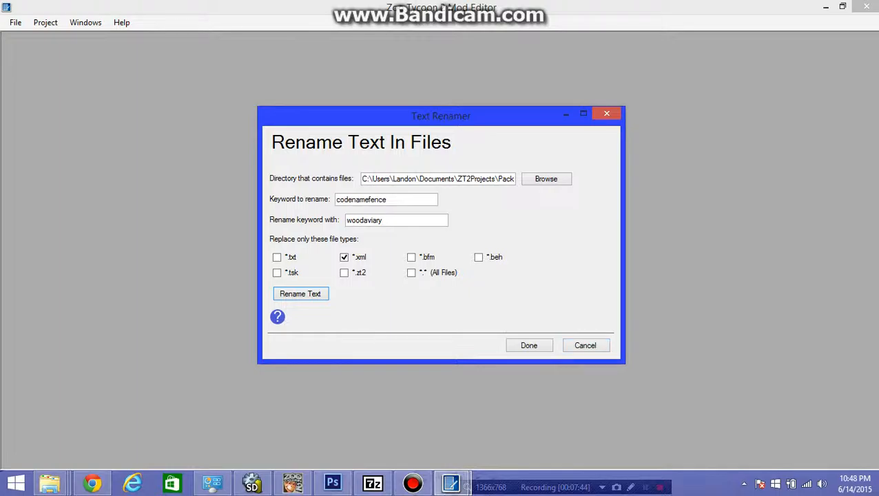
# - Change the Text Renamer's directory to the L-C - Example project's paths\ai folder
pyautogui.click(546, 179)
pyautogui.moveTo(652, 231); pyautogui.dragTo(652, 337)
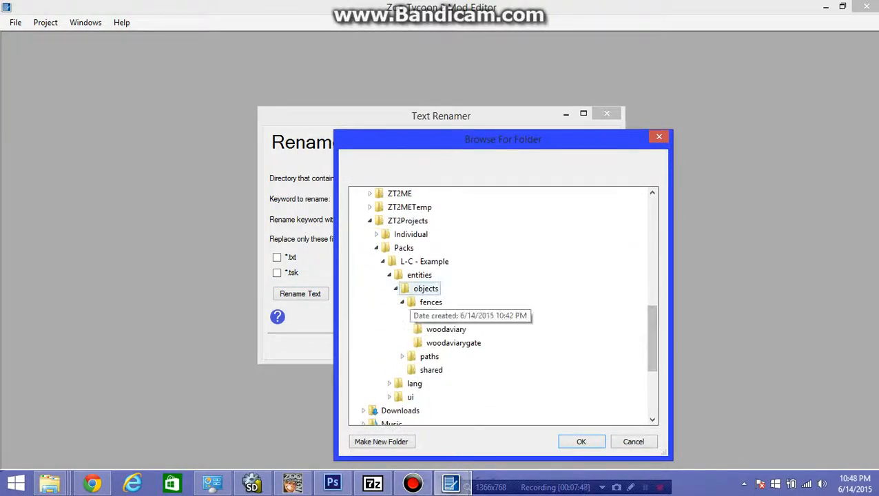
pyautogui.click(402, 302)
pyautogui.click(402, 316)
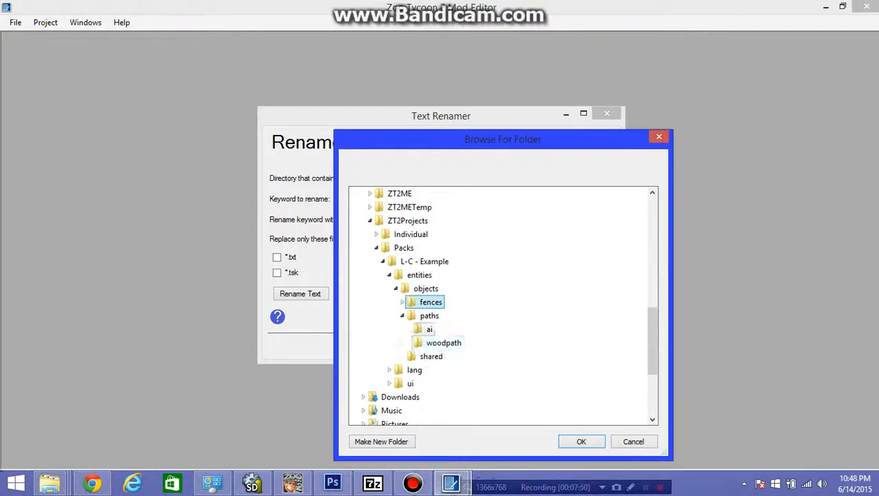
pyautogui.click(443, 343)
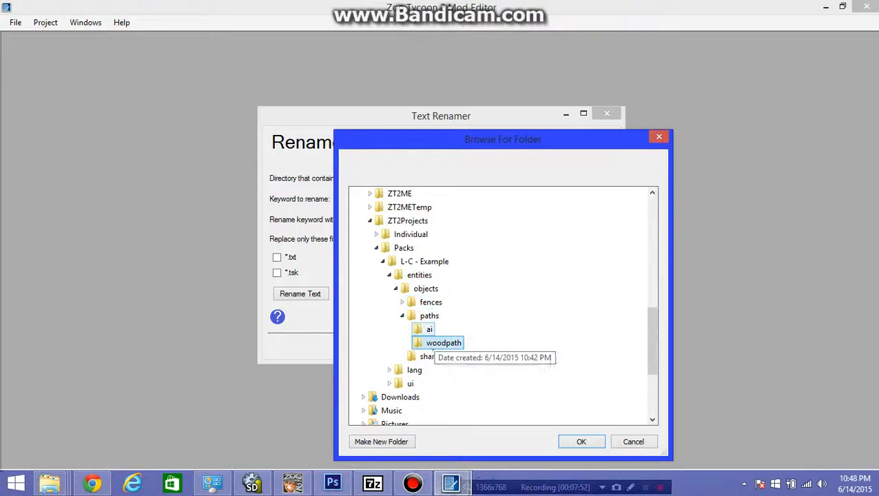
pyautogui.click(428, 330)
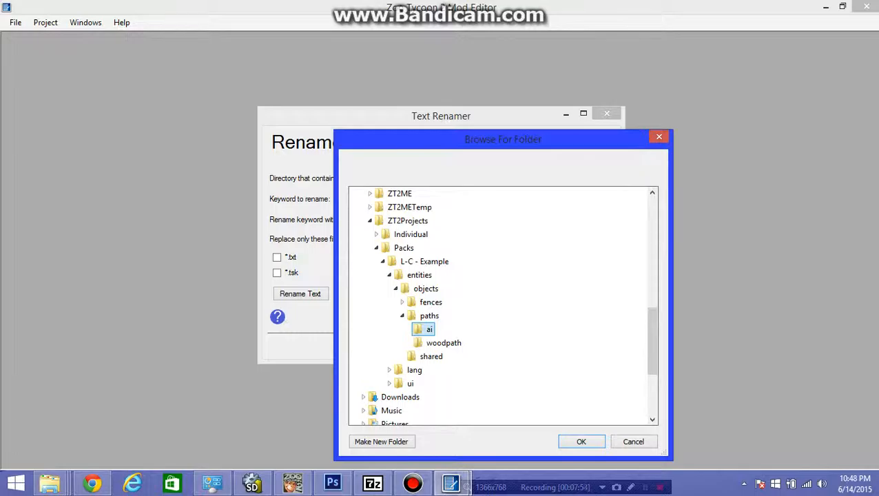
pyautogui.click(581, 441)
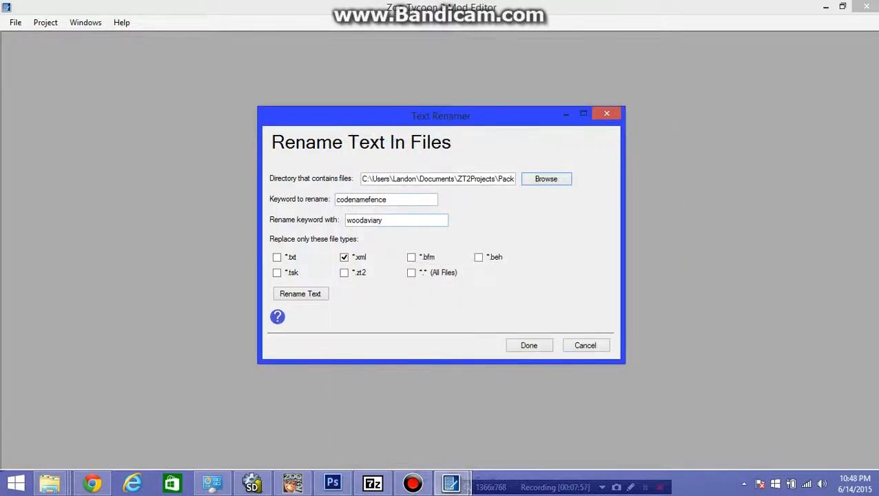
# - Run the text rename on the paths\ai folder's *.xml files with the keyword codenampath and the replacement woodpath
pyautogui.moveTo(390, 199); pyautogui.dragTo(369, 199)
pyautogui.press('BackSpace')
pyautogui.press('BackSpace')
pyautogui.press('BackSpace')
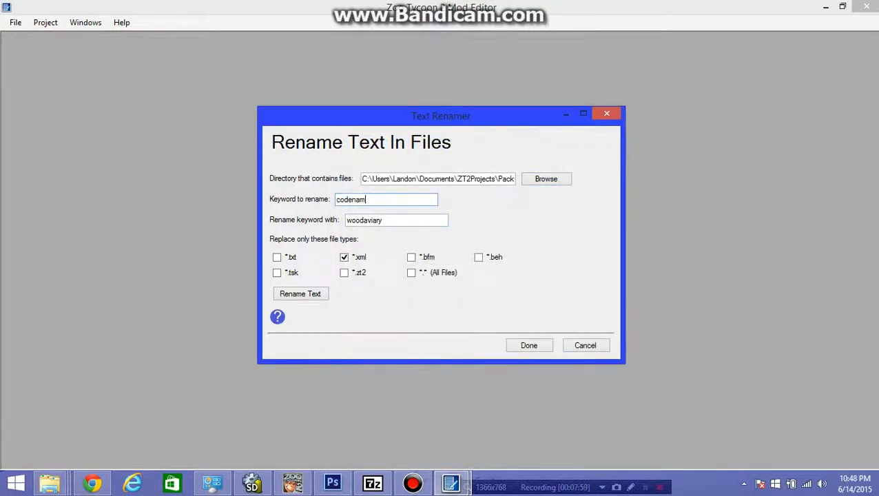
pyautogui.write('path')
pyautogui.moveTo(382, 219); pyautogui.dragTo(363, 220)
pyautogui.write('path')
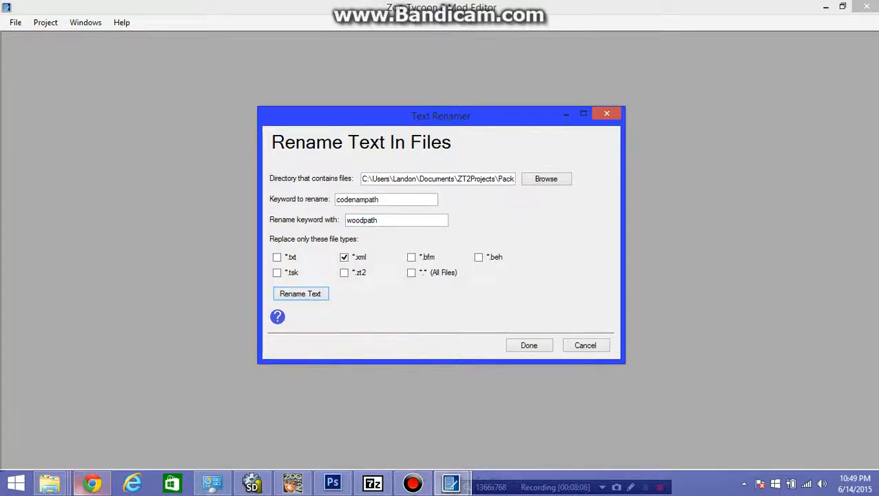
# - Open curb_woodpath.xml and woodpath.xml from the paths\ai folder to check their path names, and return to the Text Renamer
pyautogui.click(50, 482)
pyautogui.click(364, 413)
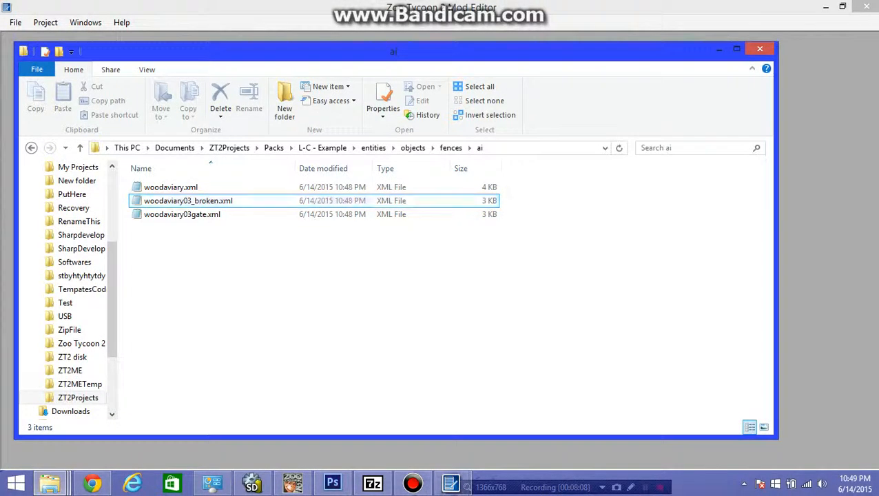
pyautogui.press('BackSpace')
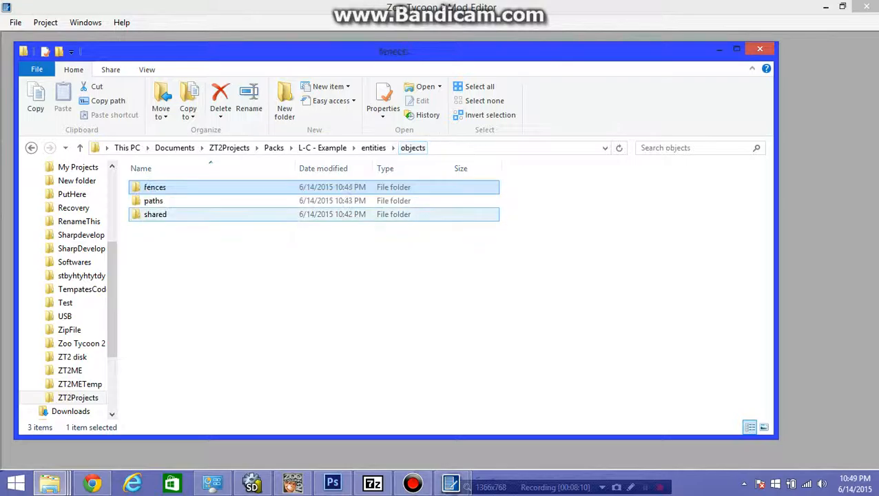
pyautogui.press('Down')
pyautogui.press('Return')
pyautogui.press('Return')
pyautogui.press('Return')
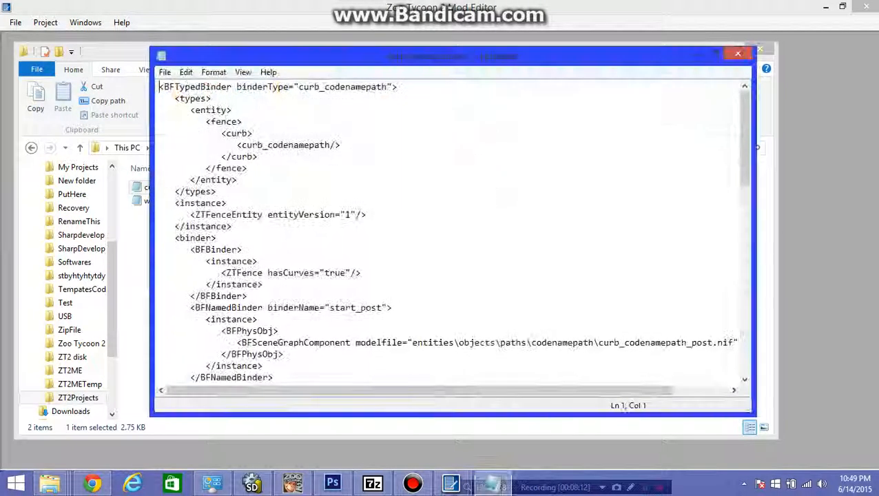
pyautogui.hotkey('alt', 'F4')
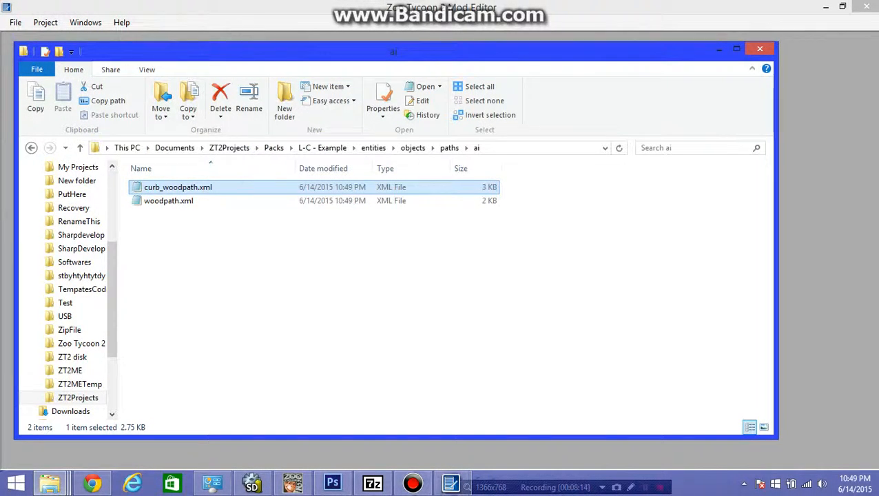
pyautogui.press('Down')
pyautogui.press('Return')
pyautogui.hotkey('alt', 'F4')
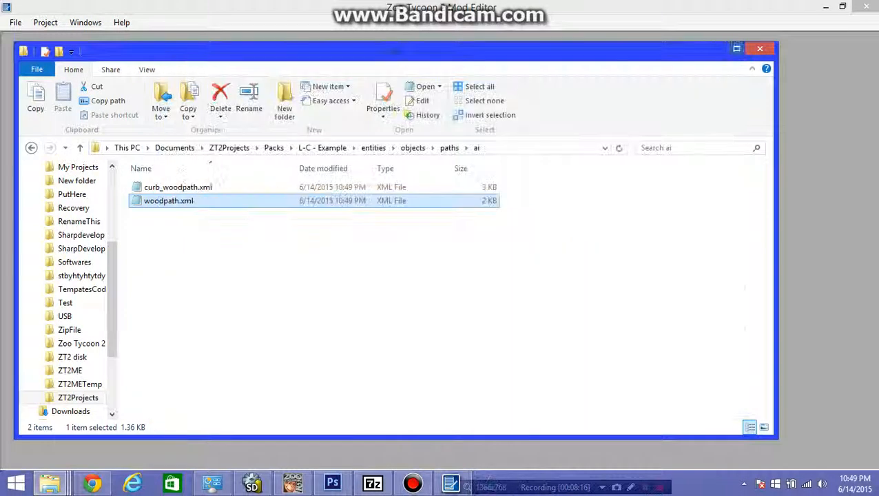
pyautogui.hotkey('alt', 'Tab')
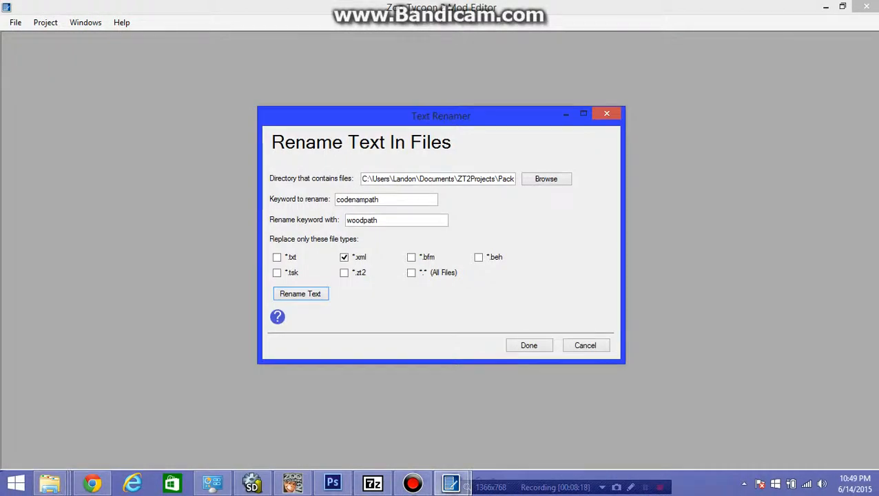
# - Close the Text Renamer and open the Compress Project dialog
pyautogui.click(529, 345)
pyautogui.click(45, 23)
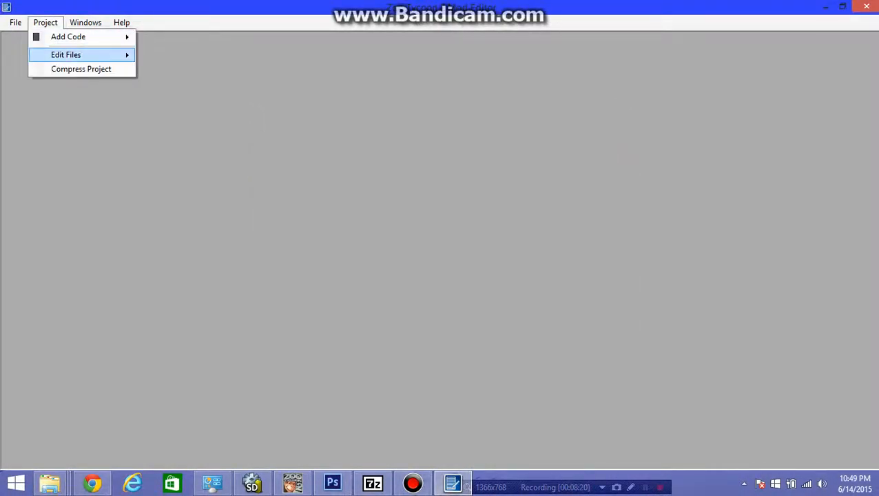
pyautogui.moveTo(67, 55)
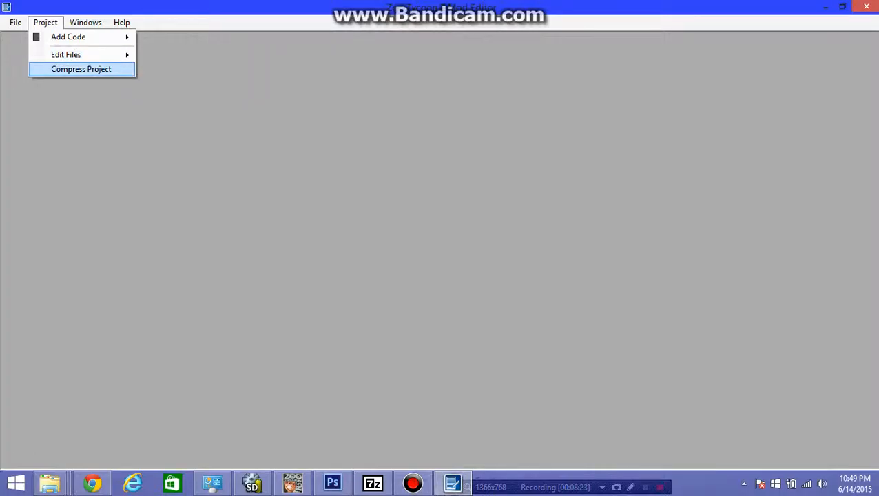
pyautogui.click(81, 69)
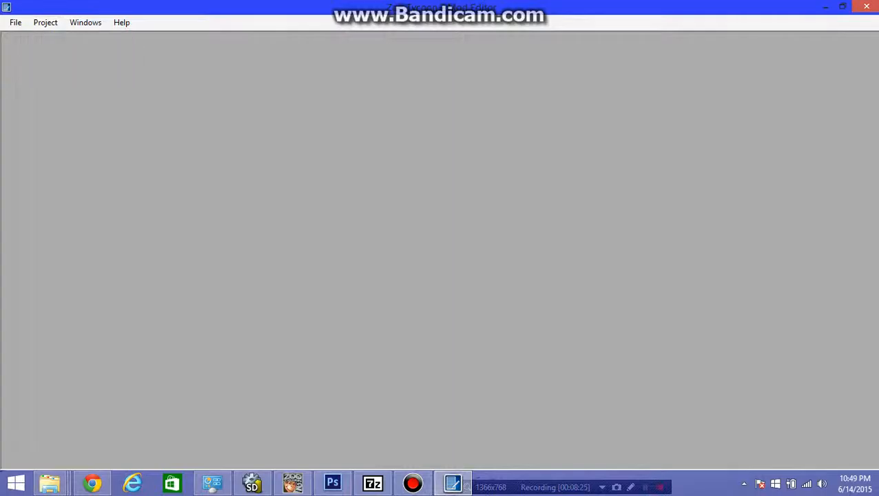
# - Set the location of the project to compress to the L-C - Example folder in Documents\ZT2Projects\Packs
pyautogui.click(545, 179)
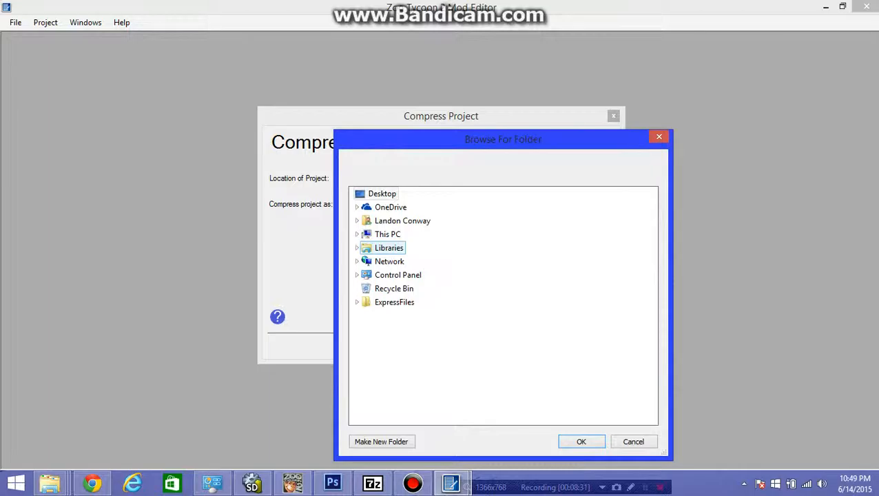
pyautogui.moveTo(503, 139); pyautogui.dragTo(475, 107)
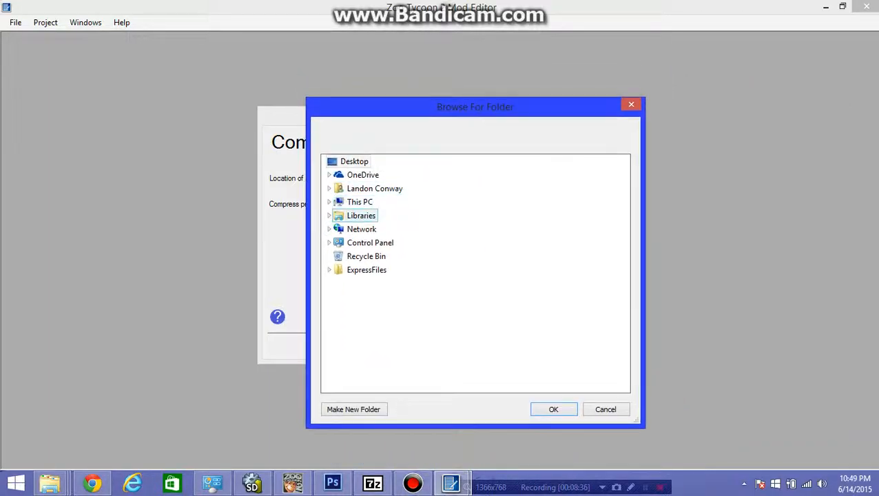
pyautogui.click(363, 216)
pyautogui.doubleClick(372, 229)
pyautogui.doubleClick(378, 243)
pyautogui.scroll(-4, 385, 282)
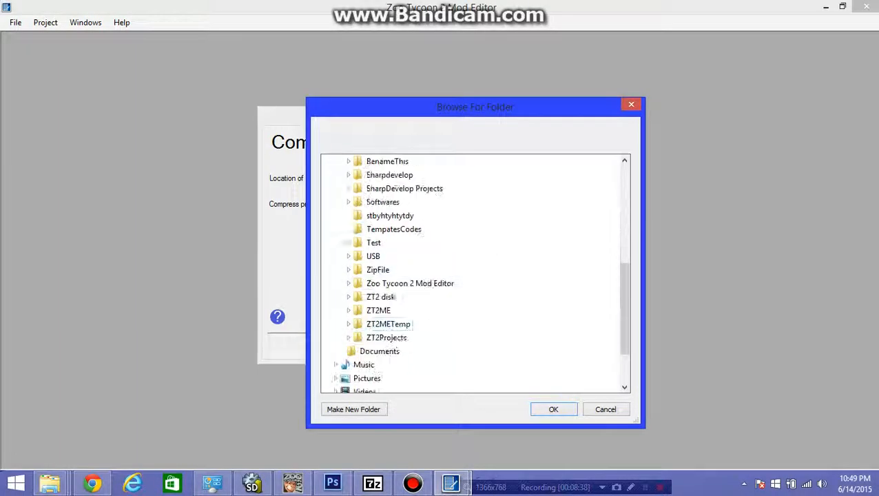
pyautogui.click(387, 337)
pyautogui.click(388, 337)
pyautogui.scroll(-1, 388, 336)
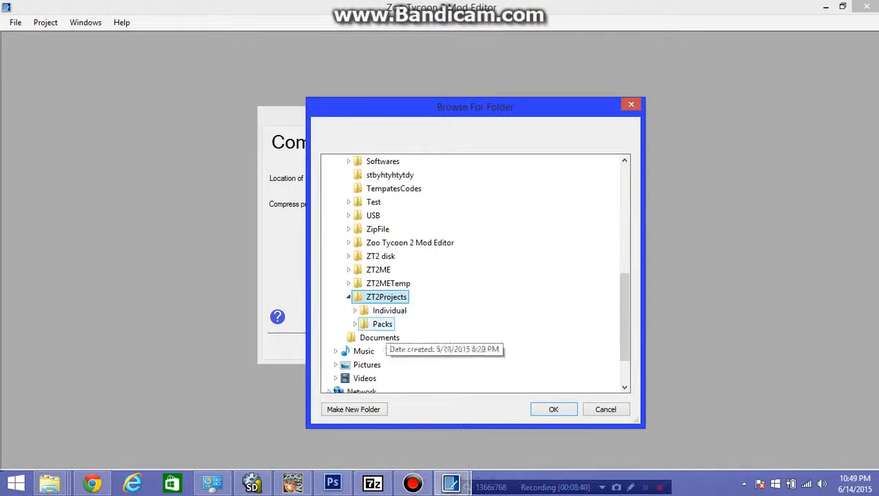
pyautogui.click(386, 325)
pyautogui.click(389, 337)
pyautogui.click(383, 338)
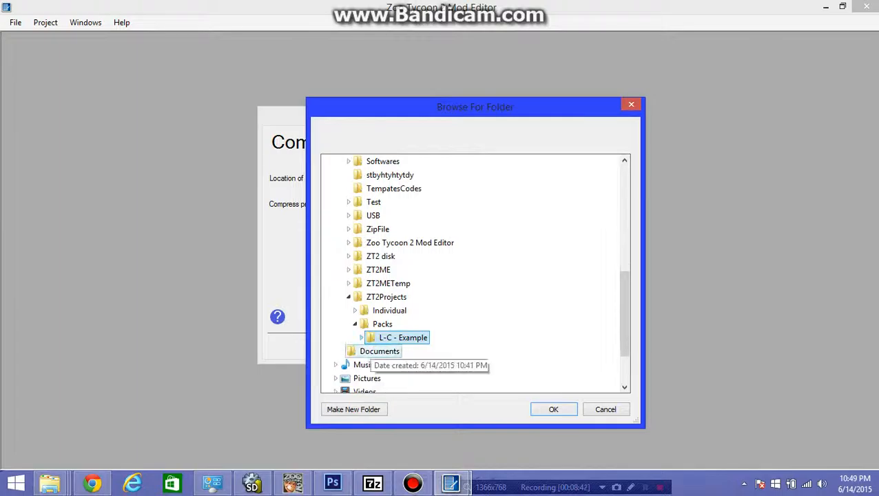
pyautogui.moveTo(475, 107); pyautogui.dragTo(508, 53)
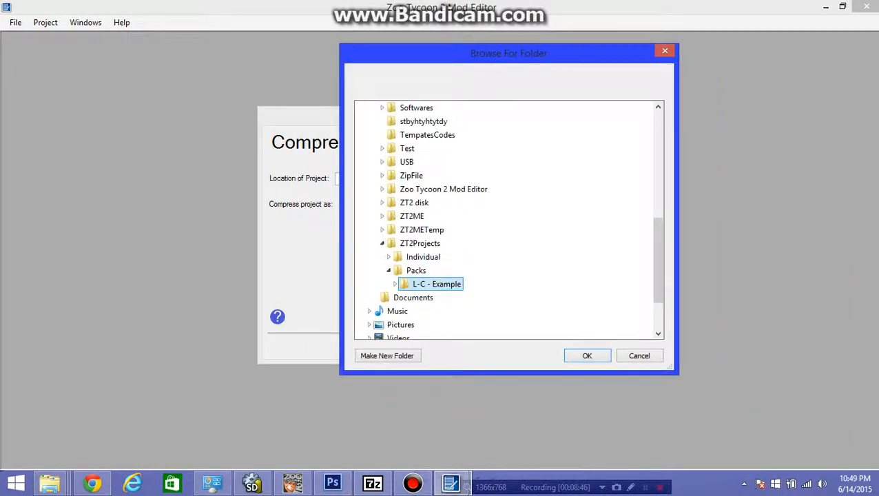
pyautogui.click(586, 355)
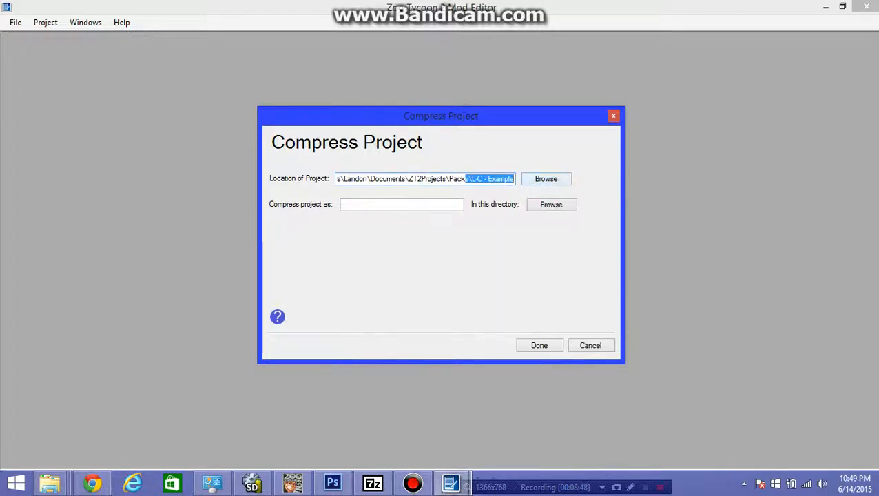
pyautogui.click(512, 179)
# - Choose Documents\ZT2Projects\Packs as the directory for the compressed project file
pyautogui.click(401, 204)
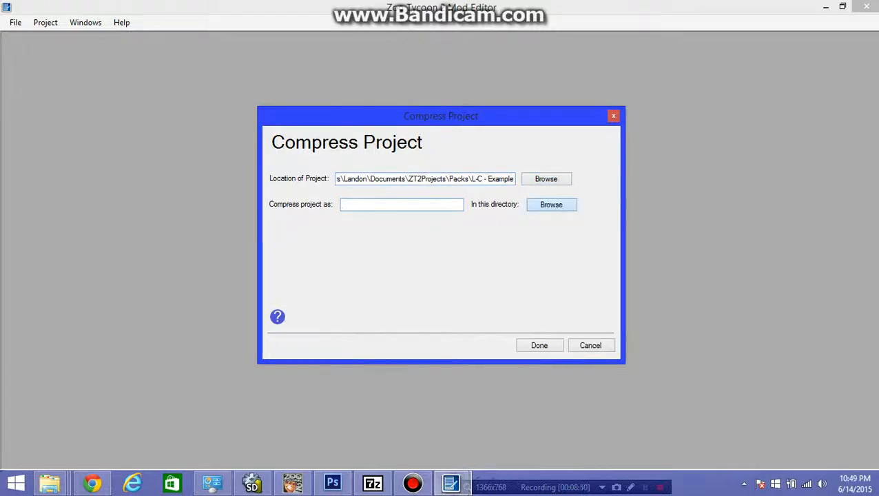
pyautogui.click(551, 204)
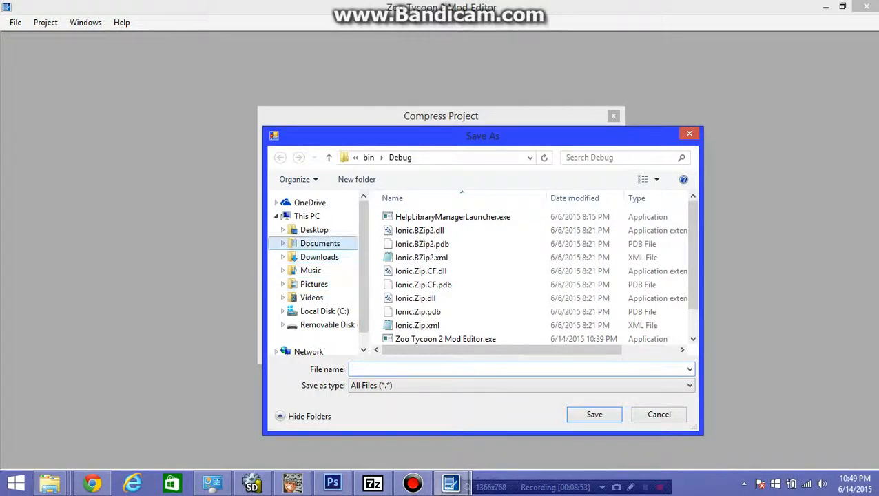
pyautogui.click(320, 243)
pyautogui.click(416, 311)
pyautogui.scroll(-5, 413, 310)
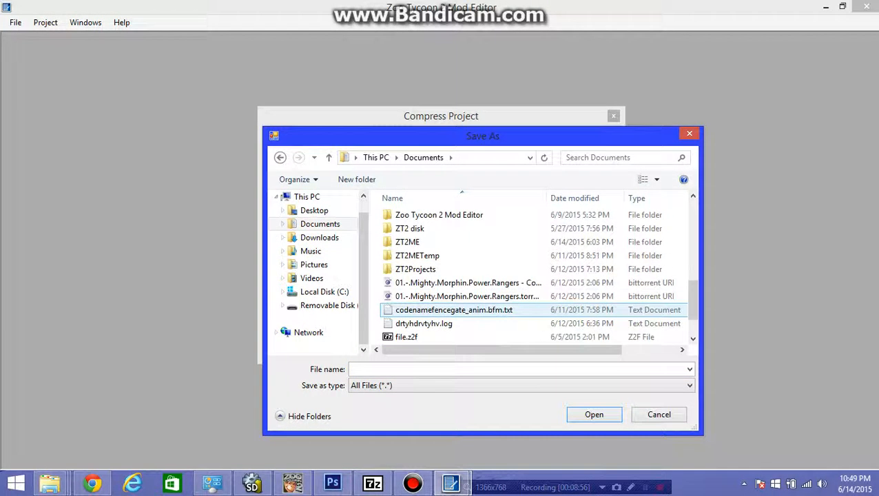
pyautogui.scroll(2, 413, 309)
pyautogui.scroll(-1, 413, 308)
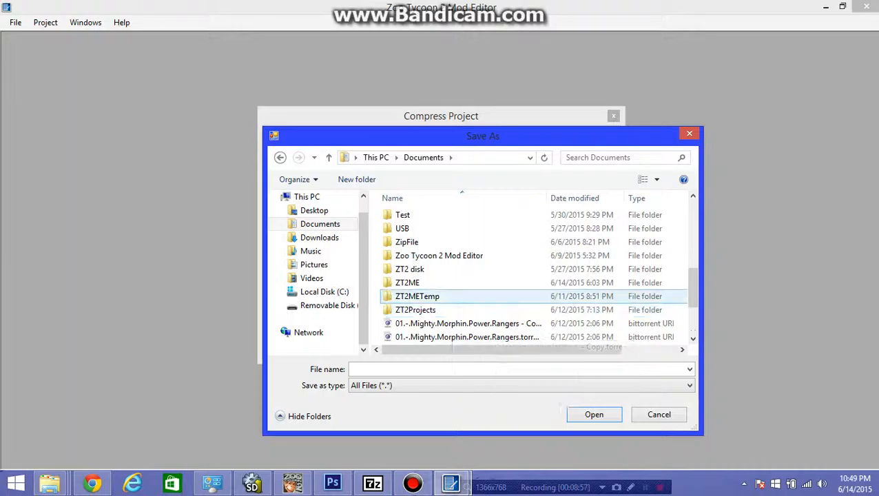
pyautogui.doubleClick(415, 310)
pyautogui.doubleClick(412, 230)
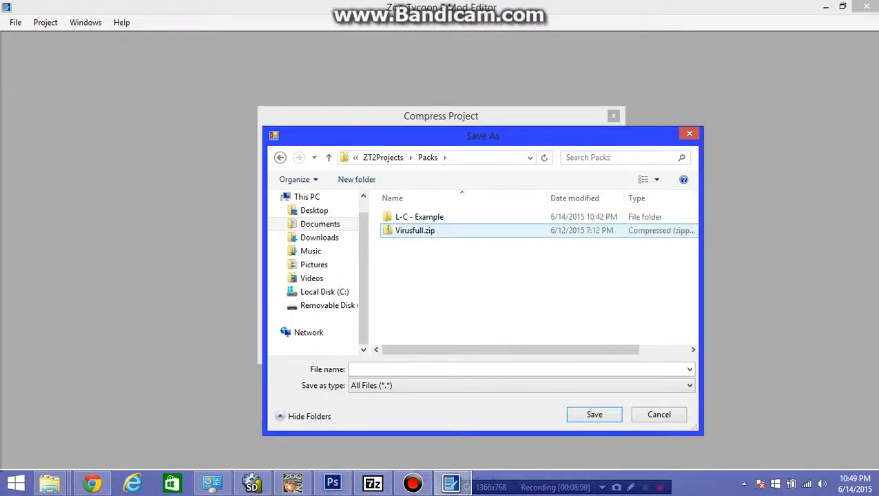
# - Save the output as L-C - Example with the Zoo Tycoon 2 File (*.z2f) type and run the project compression
pyautogui.click(441, 369)
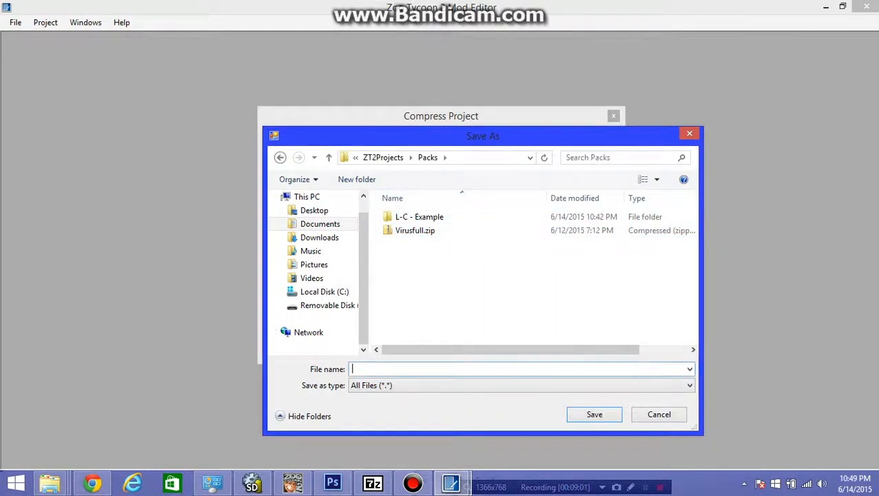
pyautogui.write('L-')
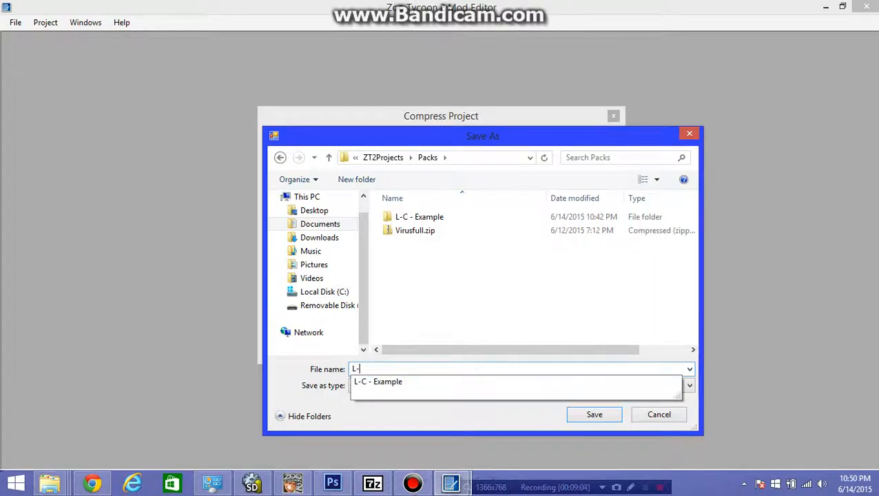
pyautogui.write('C -')
pyautogui.click(377, 381)
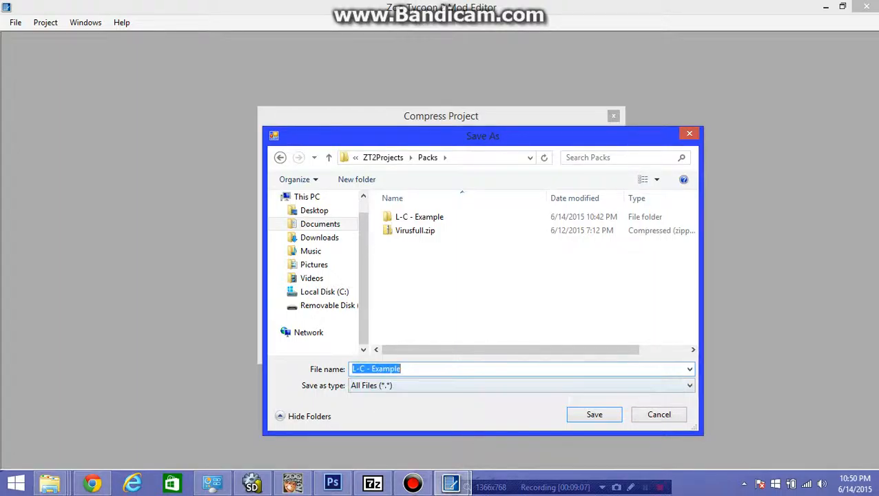
pyautogui.click(413, 385)
pyautogui.click(407, 408)
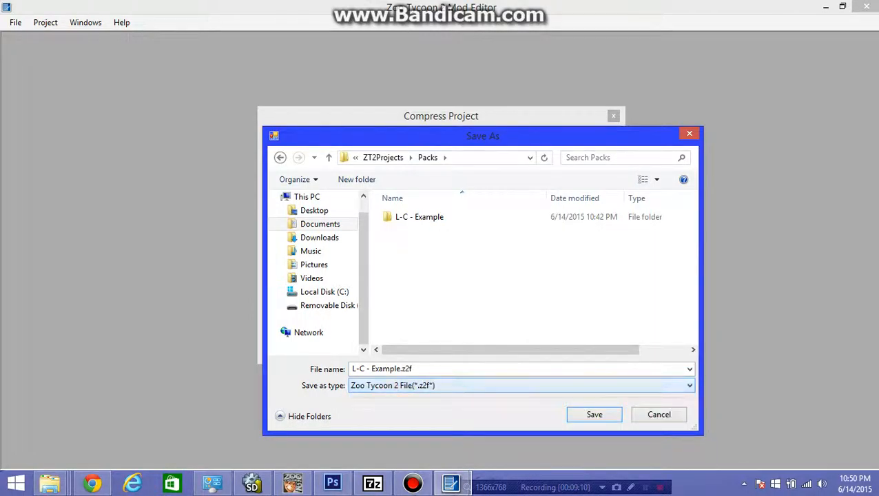
pyautogui.click(406, 386)
pyautogui.click(406, 385)
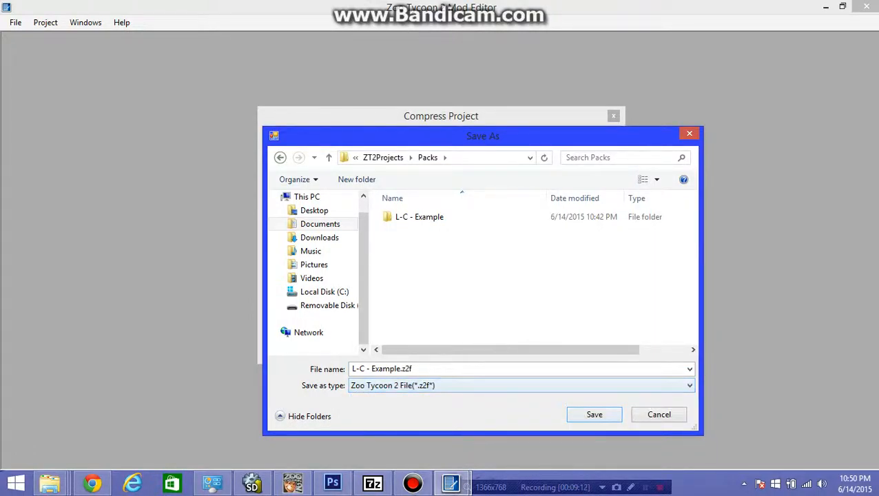
pyautogui.click(593, 414)
pyautogui.click(535, 345)
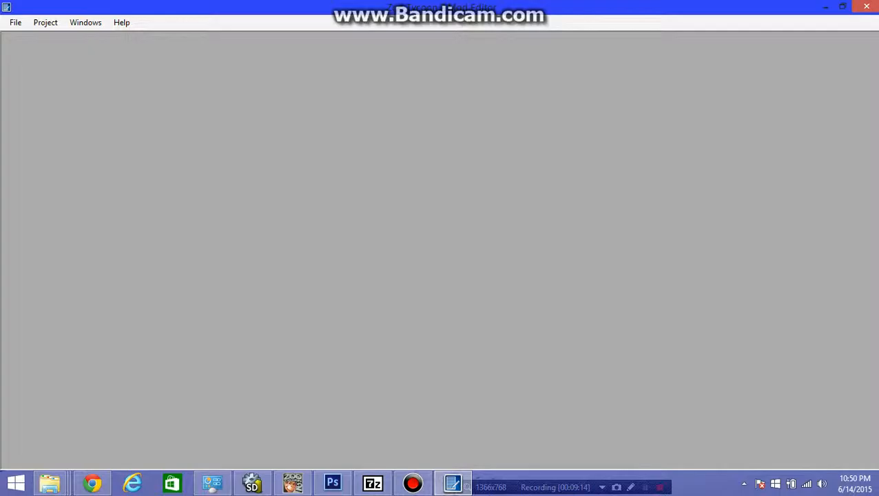
# - Switch to File Explorer and open L-C - Example.z2f from the Packs folder in 7-Zip
pyautogui.moveTo(49, 482)
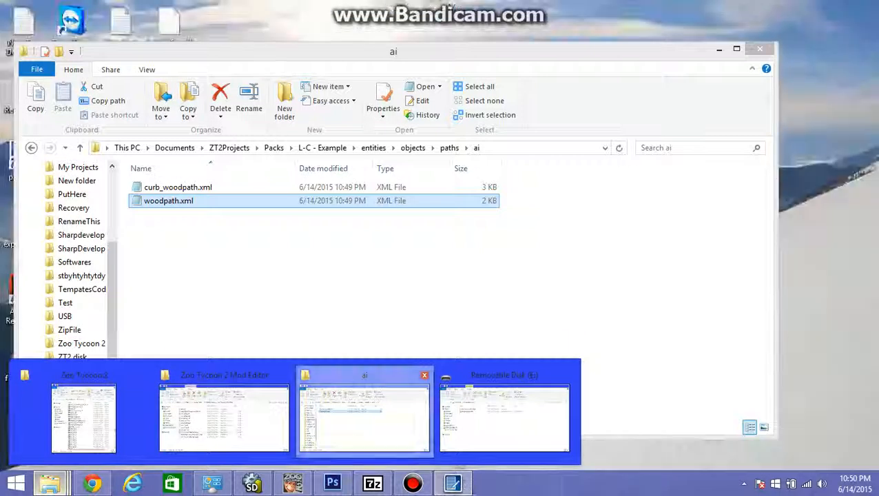
pyautogui.click(366, 417)
pyautogui.click(323, 147)
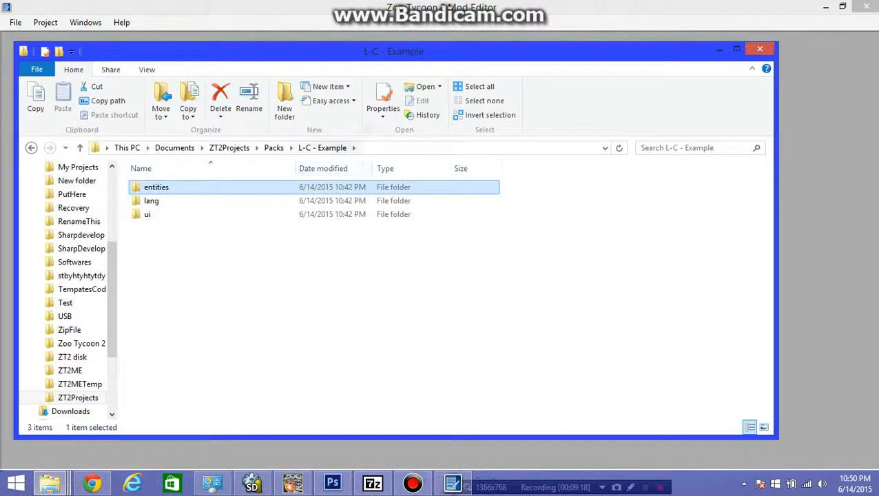
pyautogui.click(273, 147)
pyautogui.moveTo(296, 267); pyautogui.dragTo(238, 212)
pyautogui.doubleClick(207, 200)
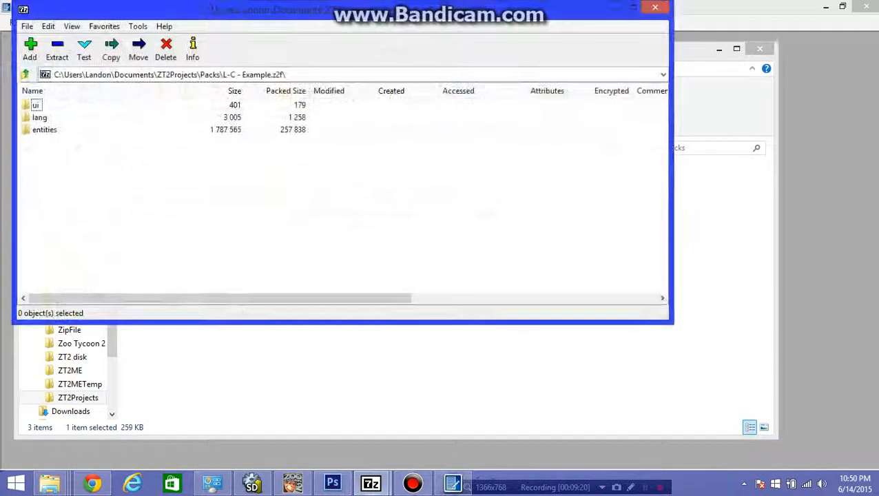
# - Check the archive's root and entities\objects folders with the entries sorted by name, and close the archive
pyautogui.doubleClick(44, 129)
pyautogui.doubleClick(44, 105)
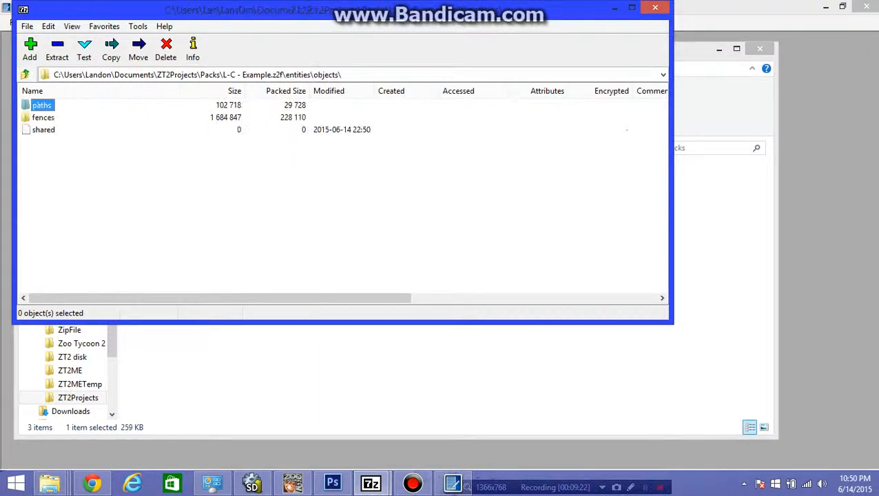
pyautogui.click(25, 75)
pyautogui.click(25, 75)
pyautogui.click(32, 90)
pyautogui.click(75, 111)
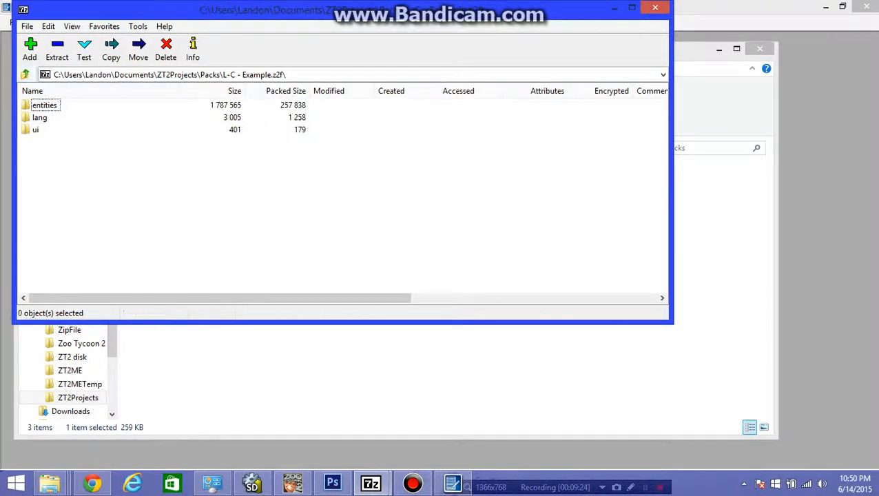
pyautogui.doubleClick(44, 106)
pyautogui.doubleClick(44, 105)
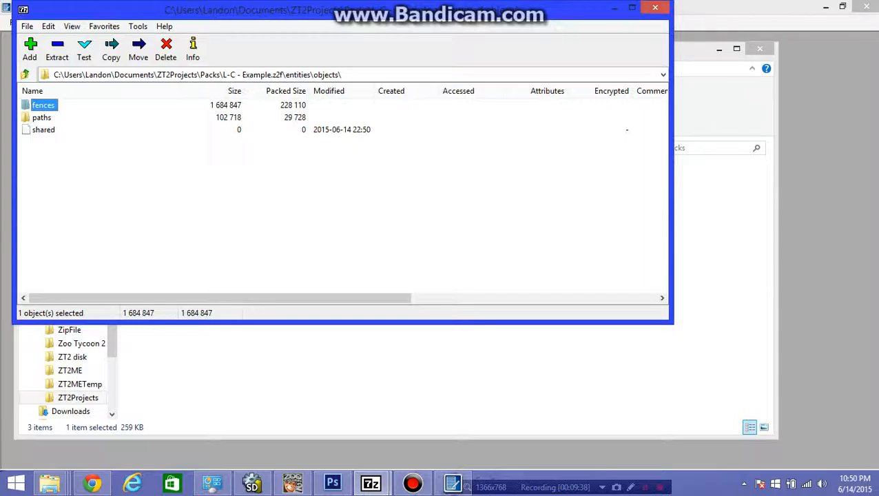
pyautogui.click(654, 6)
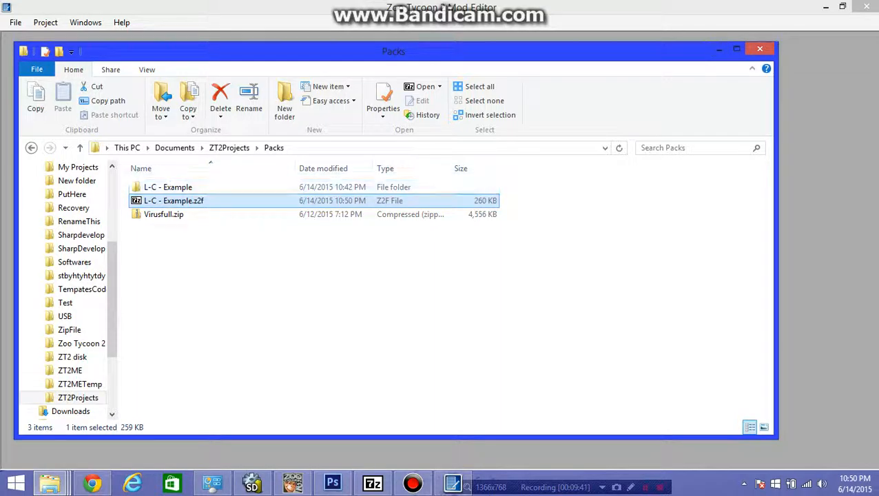
# - Reopen L-C - Example.z2f and select its entities, lang and ui folders
pyautogui.doubleClick(174, 201)
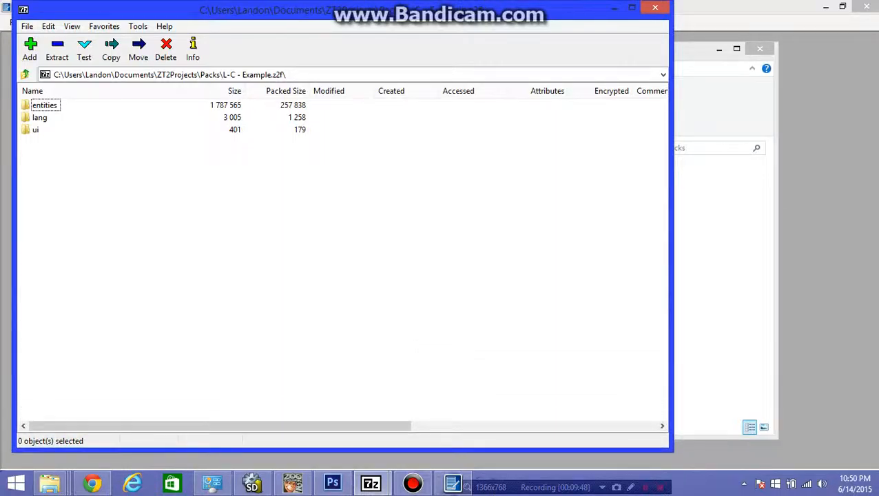
pyautogui.moveTo(204, 280); pyautogui.dragTo(20, 98)
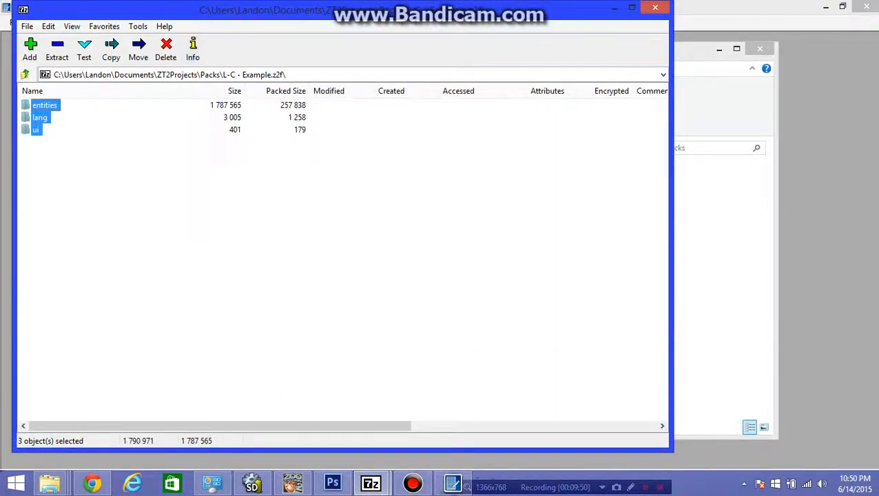